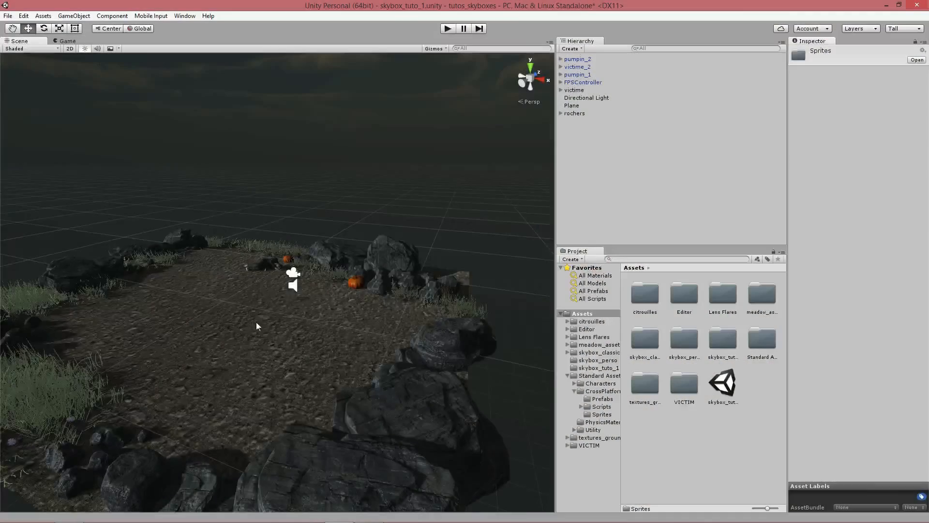
# - Examine the rocky terrain with the pumpkins and body in the scene, including through the game camera
pyautogui.scroll(3, 294, 194)
pyautogui.scroll(5, 297, 394)
pyautogui.moveTo(318, 394); pyautogui.dragTo(293, 350, button='middle')
pyautogui.scroll(2, 292, 350)
pyautogui.scroll(-2, 293, 350)
pyautogui.scroll(-3, 292, 350)
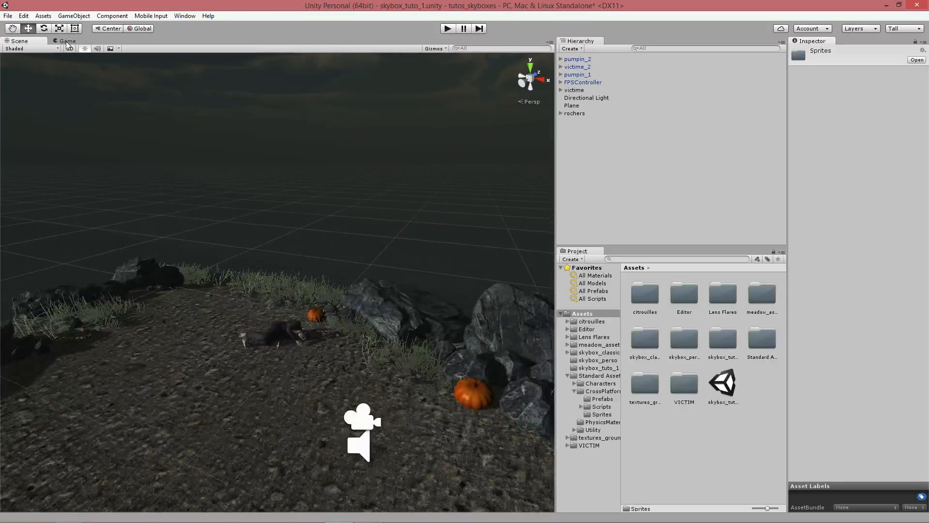
pyautogui.click(68, 41)
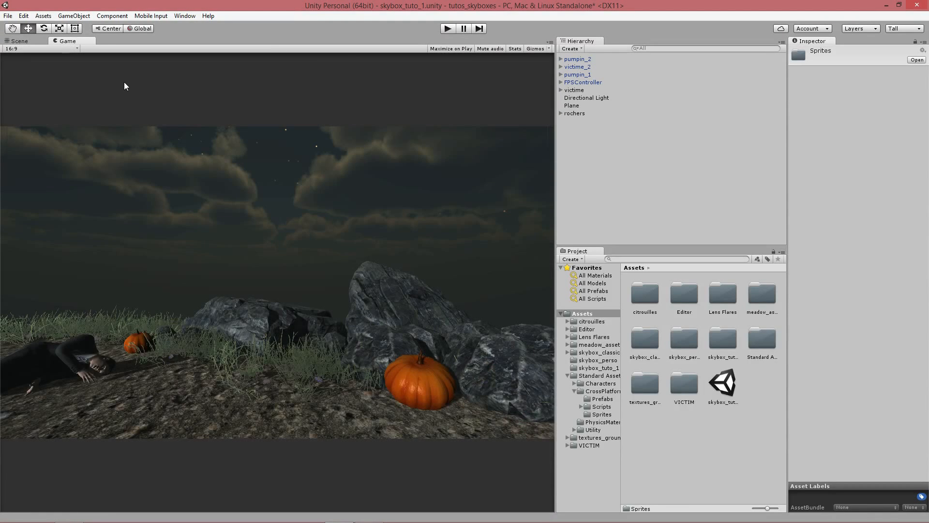
# - Import the complete ParticleSystems standard package into the project
pyautogui.click(44, 16)
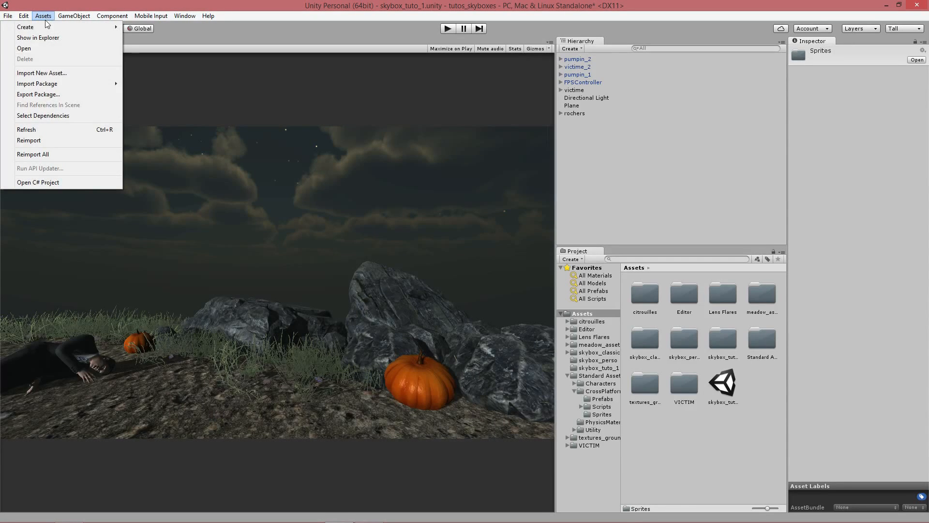
pyautogui.moveTo(58, 86)
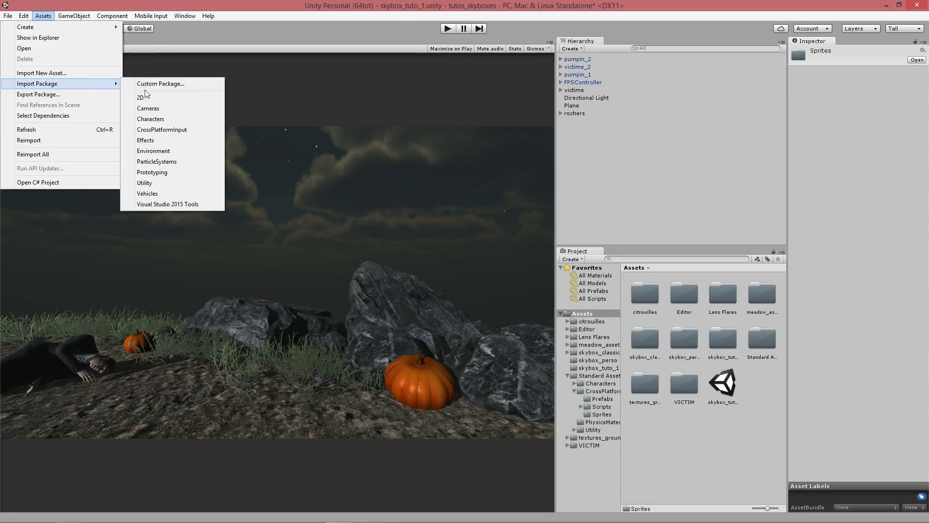
pyautogui.click(170, 164)
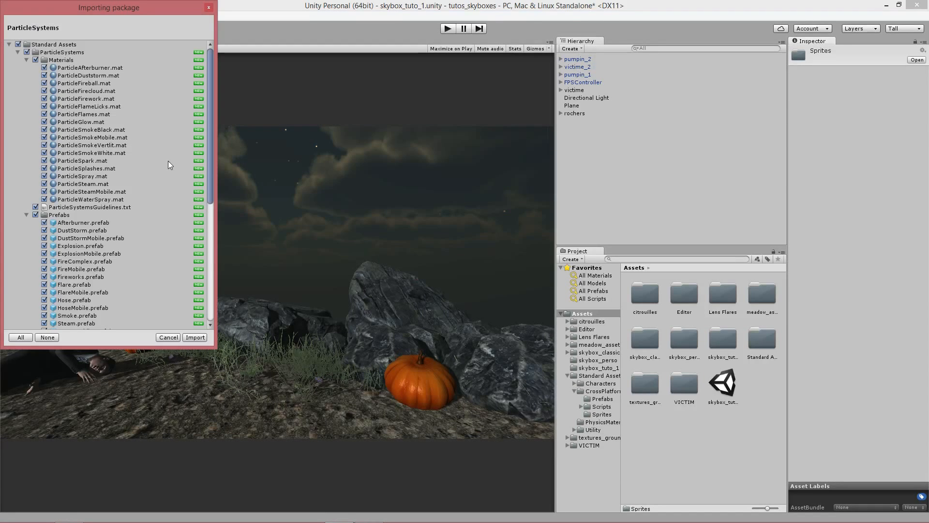
pyautogui.moveTo(207, 65)
pyautogui.mouseDown()
pyautogui.moveTo(208, 213)
pyautogui.moveTo(219, 57)
pyautogui.mouseUp()
pyautogui.moveTo(211, 74); pyautogui.dragTo(214, 202)
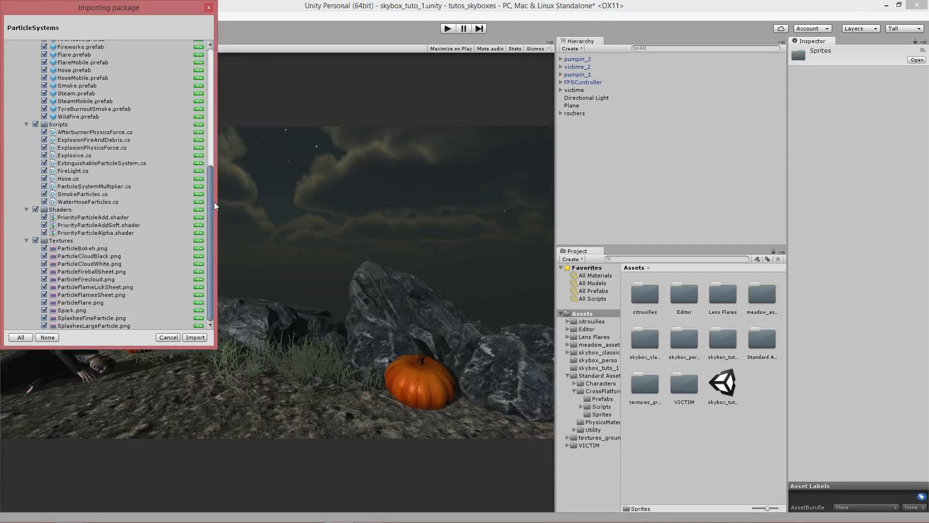
pyautogui.click(195, 337)
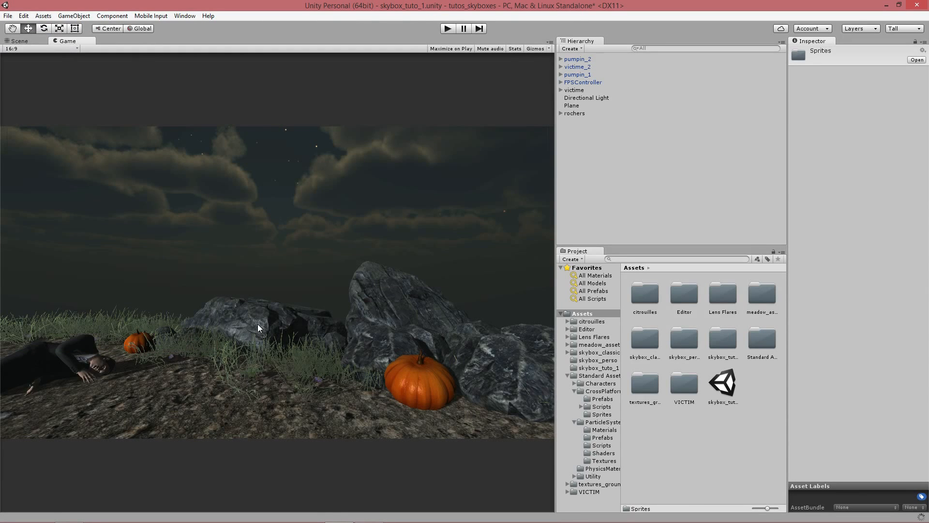
# - Widen the project browser's folder tree and open the Prefabs folder of ParticleSystems in Standard Assets
pyautogui.click(584, 322)
pyautogui.click(582, 313)
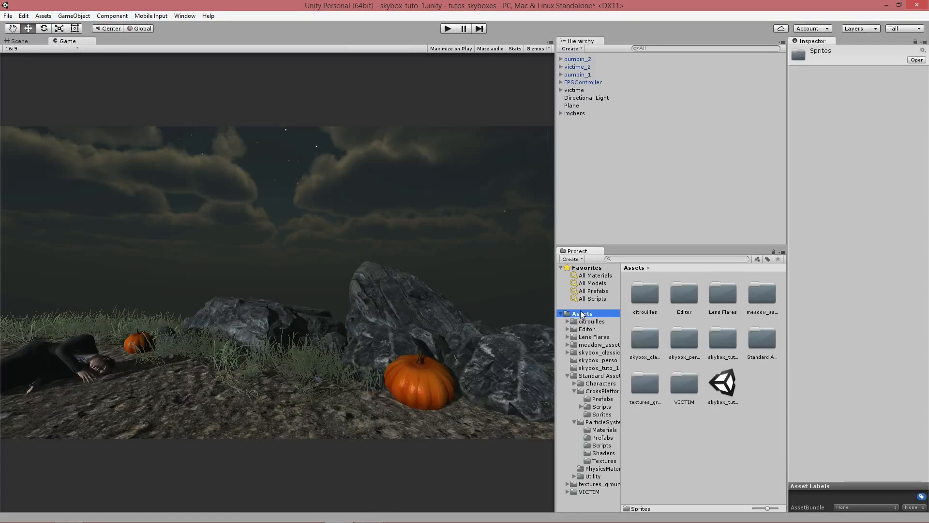
pyautogui.click(598, 376)
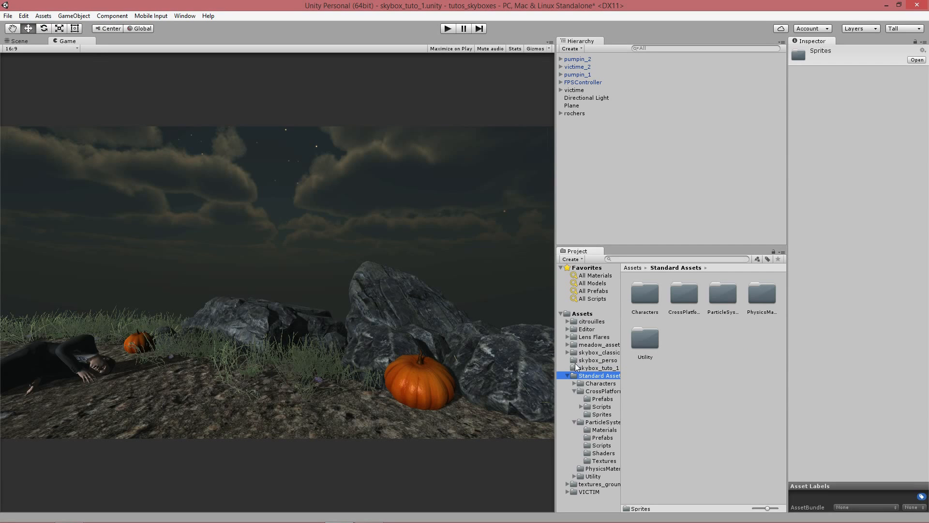
pyautogui.moveTo(558, 342); pyautogui.dragTo(509, 341)
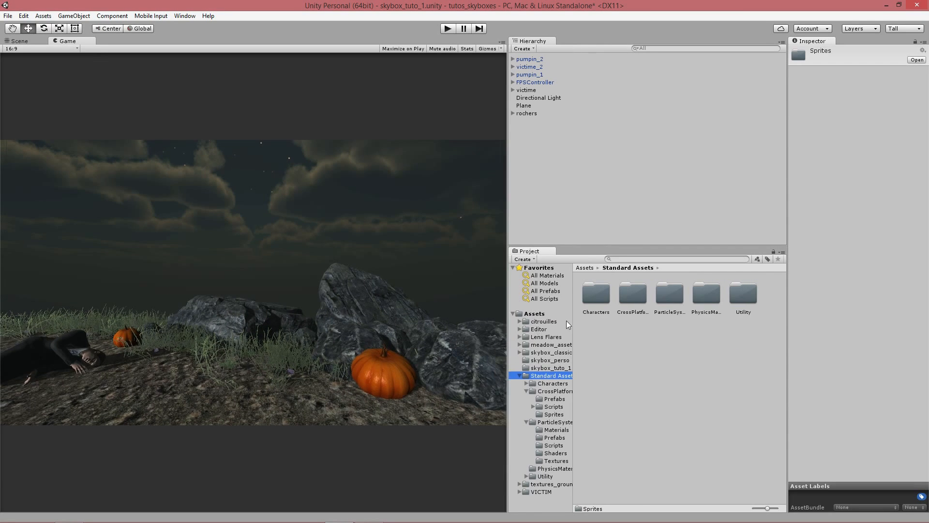
pyautogui.moveTo(573, 320); pyautogui.dragTo(618, 321)
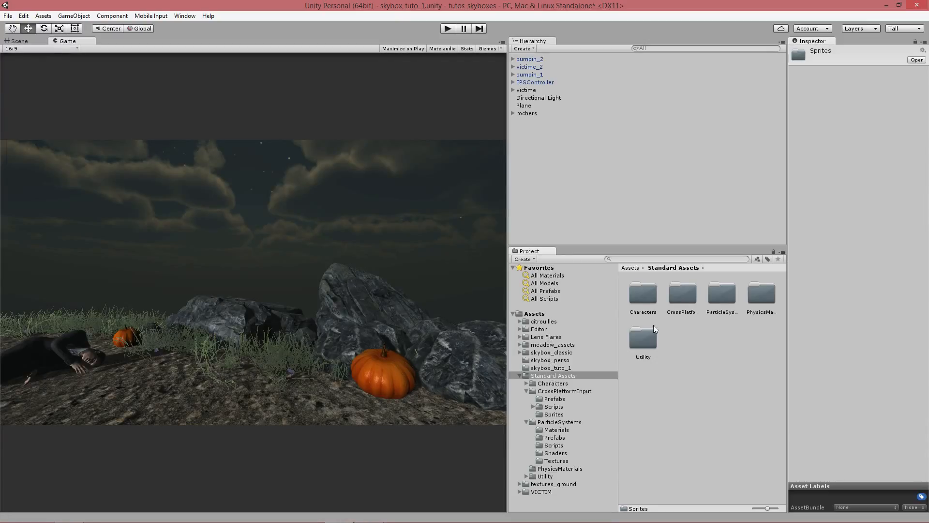
pyautogui.doubleClick(722, 294)
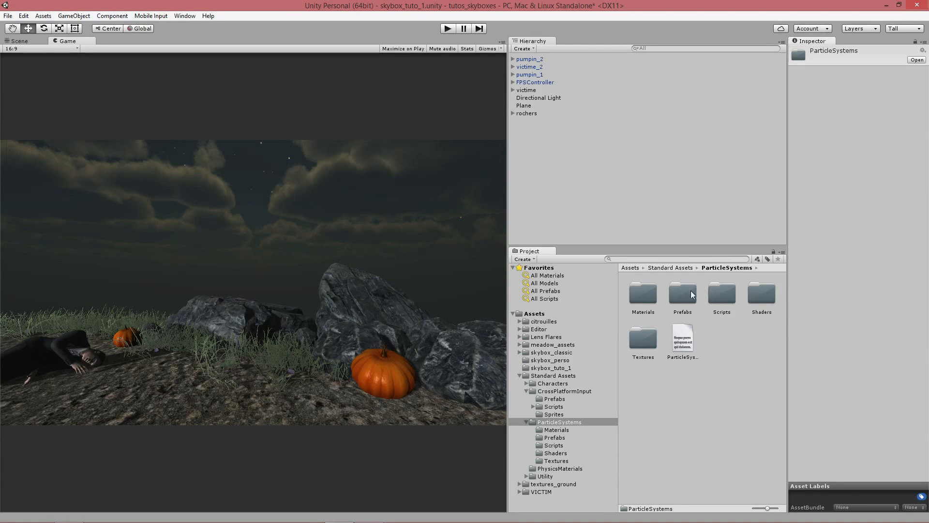
pyautogui.doubleClick(683, 294)
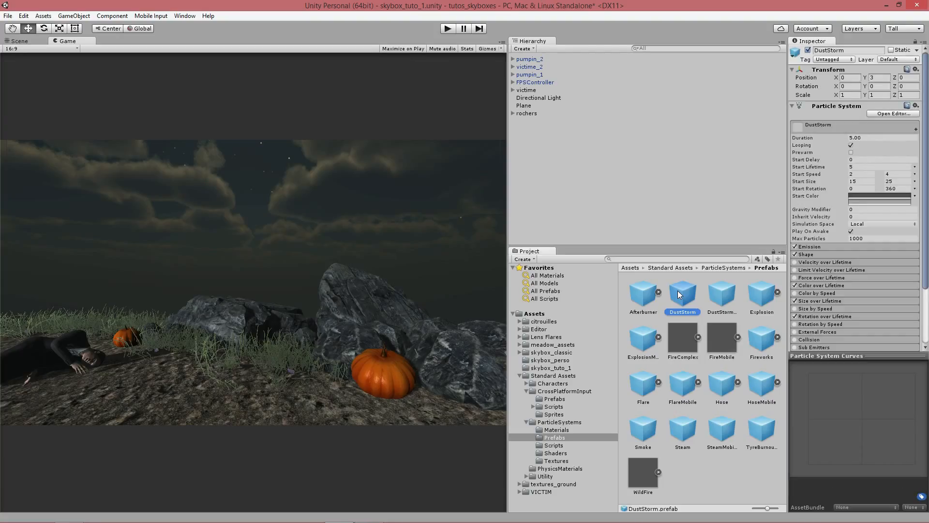
# - Place the DustStorm prefab on the ground in the middle of the scene, with the inspector slightly widened
pyautogui.moveTo(786, 220); pyautogui.dragTo(697, 222)
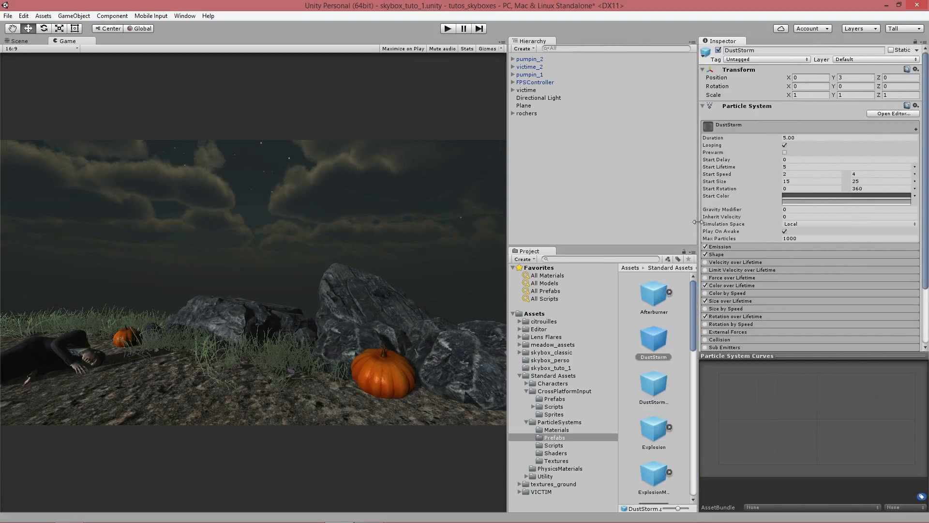
pyautogui.moveTo(697, 203); pyautogui.dragTo(762, 226)
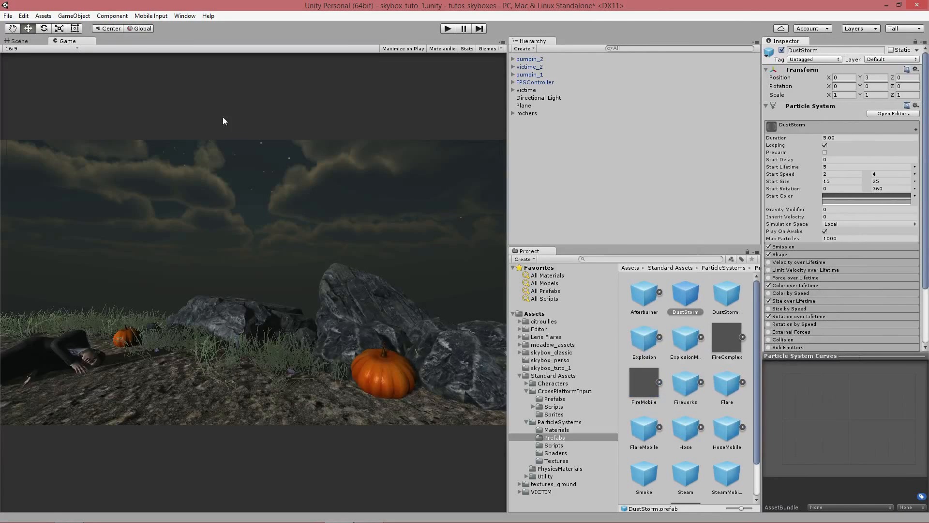
pyautogui.click(18, 42)
pyautogui.scroll(-5, 342, 429)
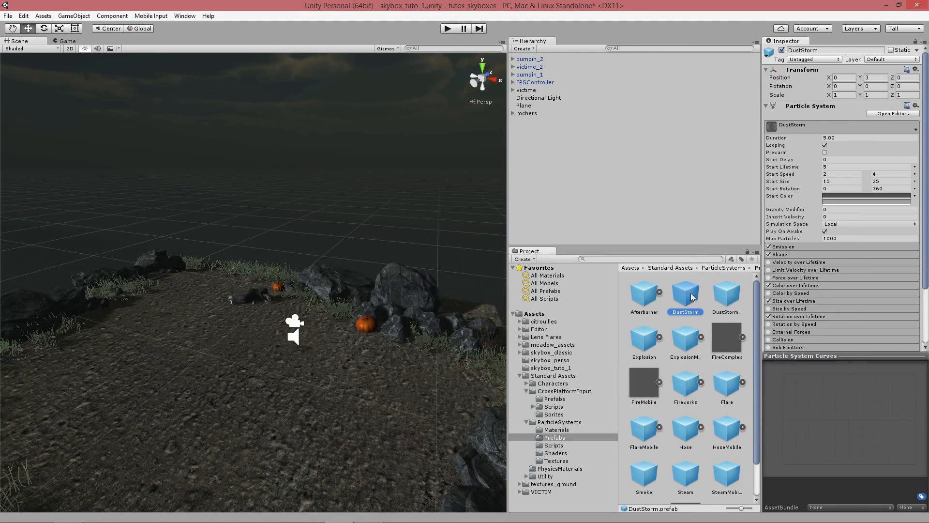
pyautogui.moveTo(222, 387); pyautogui.dragTo(228, 385)
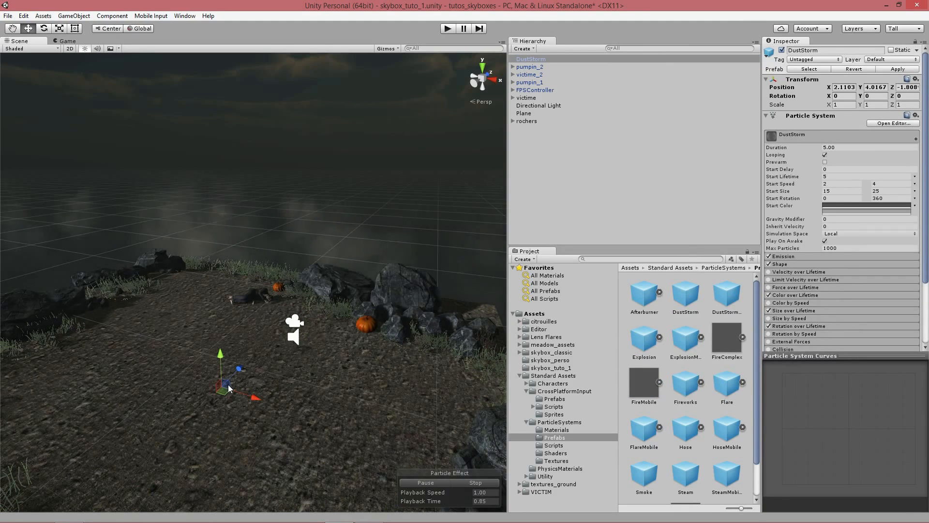
pyautogui.scroll(-4, 232, 377)
pyautogui.keyDown('alt'); pyautogui.moveTo(235, 370); pyautogui.dragTo(374, 266); pyautogui.keyUp('alt')
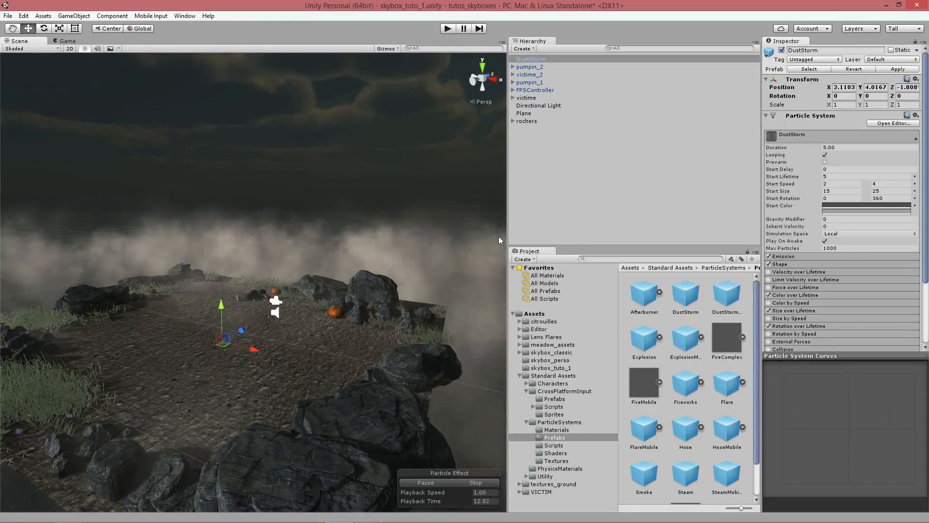
# - Widen the inspector for the dust storm's Particle System settings and show the effect through the game camera
pyautogui.moveTo(508, 226); pyautogui.dragTo(526, 226)
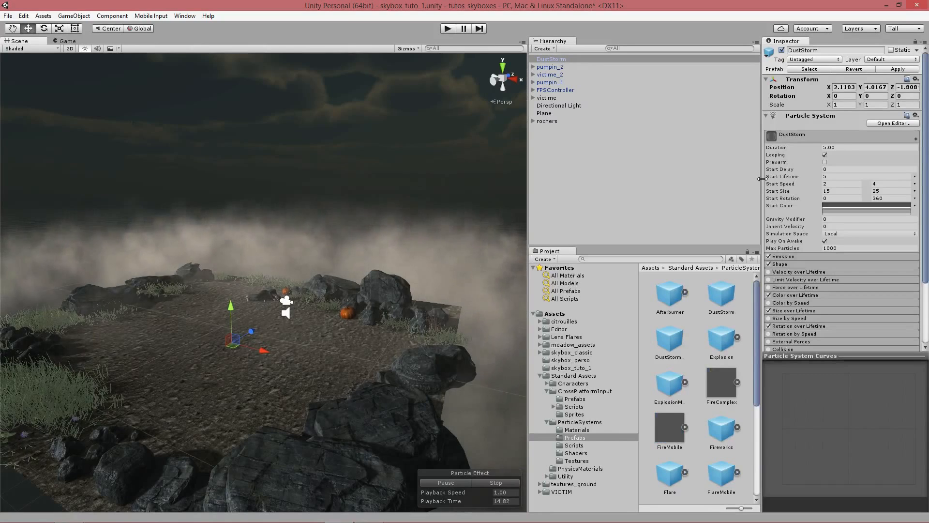
pyautogui.moveTo(761, 181); pyautogui.dragTo(631, 181)
pyautogui.click(59, 43)
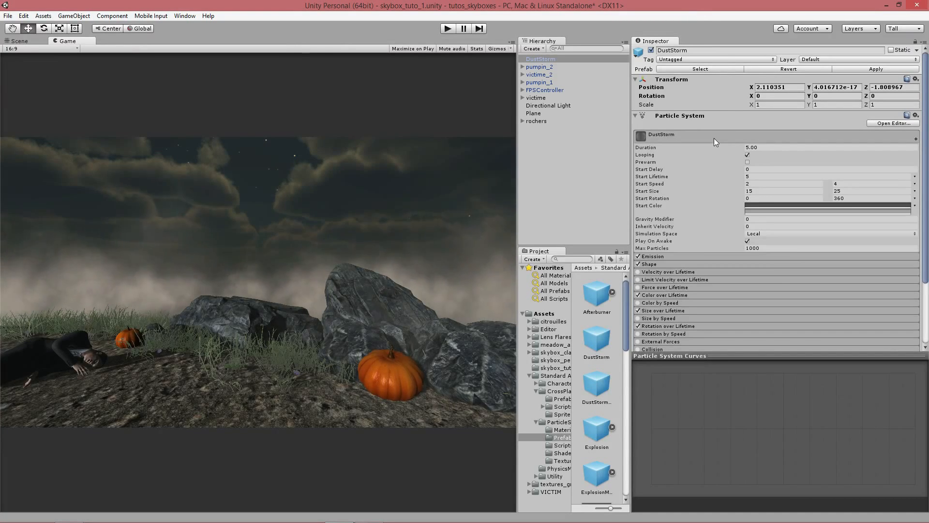
pyautogui.click(651, 116)
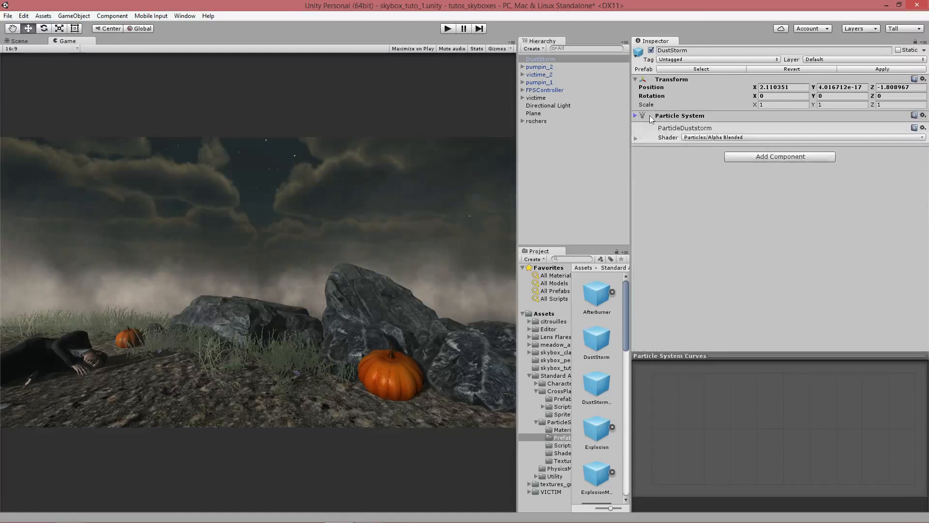
pyautogui.click(645, 119)
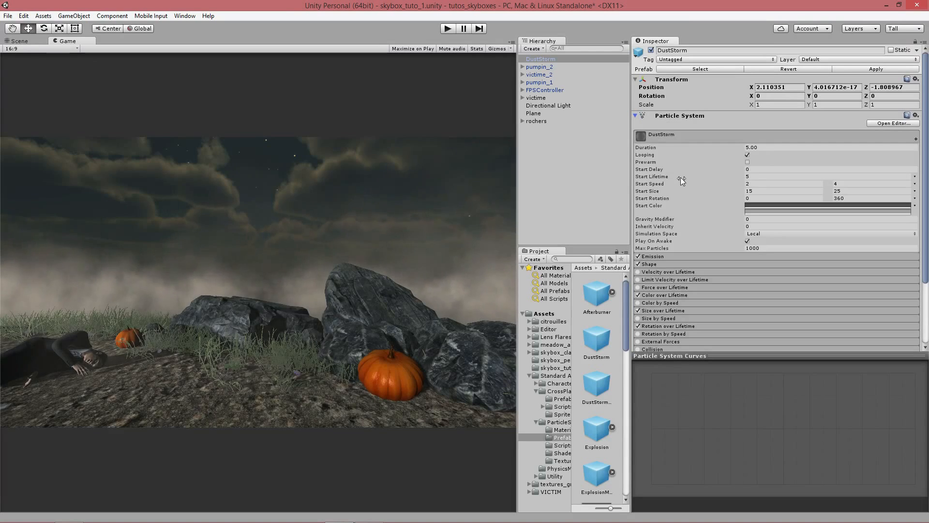
# - Enable Prewarm on the dust storm's particle system and briefly test the scene in play mode
pyautogui.click(748, 162)
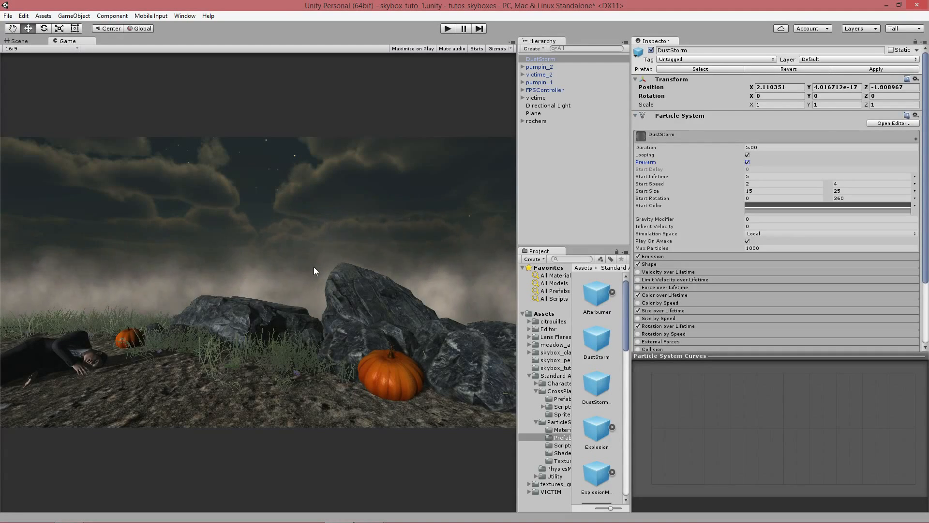
pyautogui.click(445, 29)
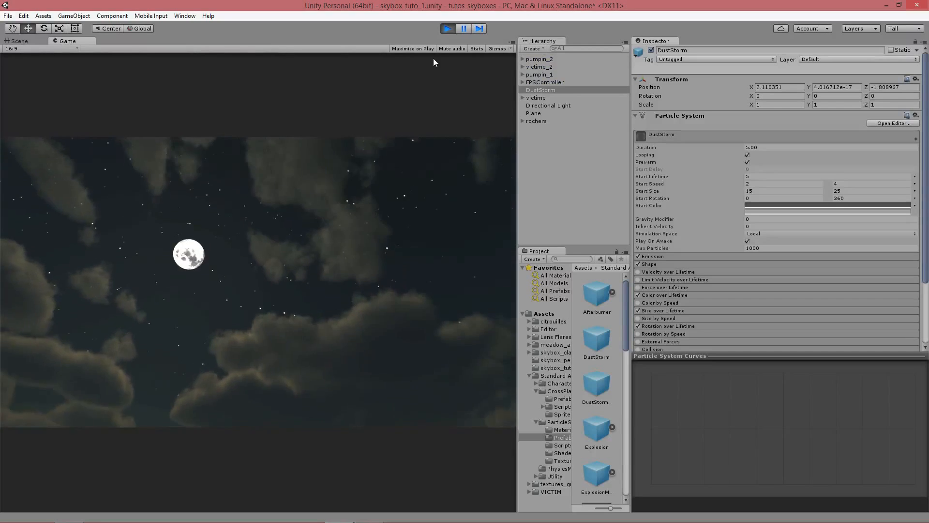
pyautogui.click(448, 29)
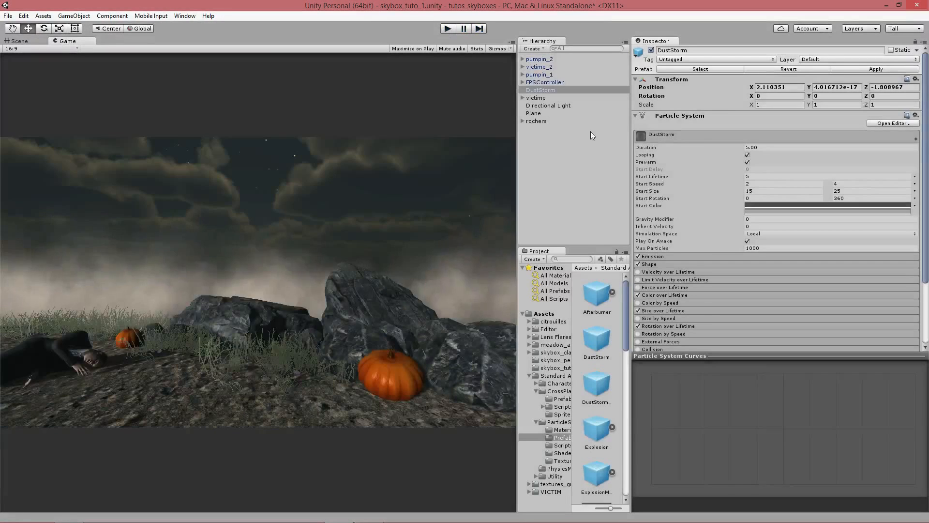
# - Disable Prewarm for a comparison run in play mode, and re-enable it after stopping
pyautogui.click(748, 162)
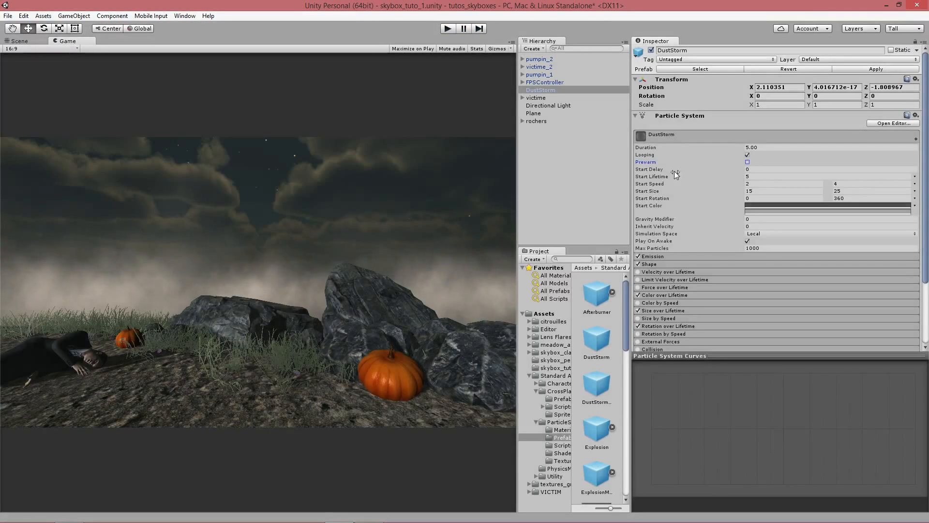
pyautogui.click(447, 29)
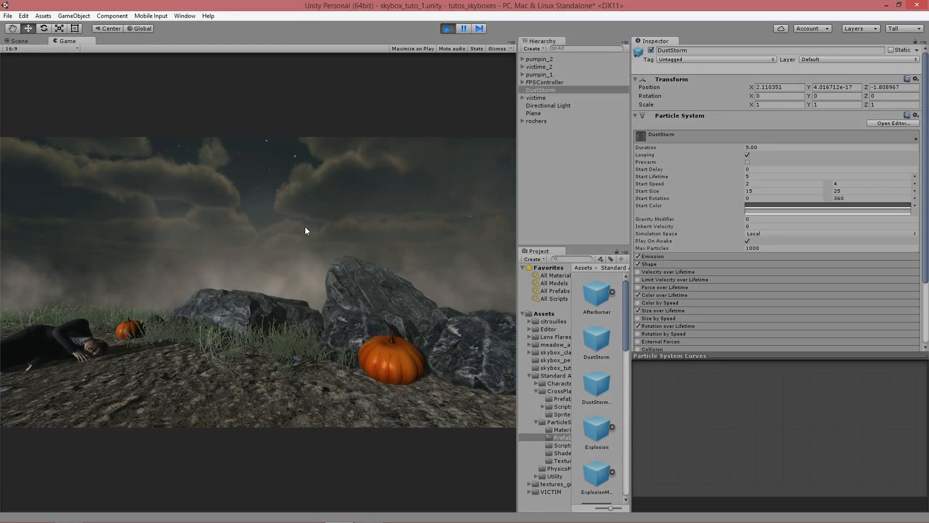
pyautogui.click(446, 29)
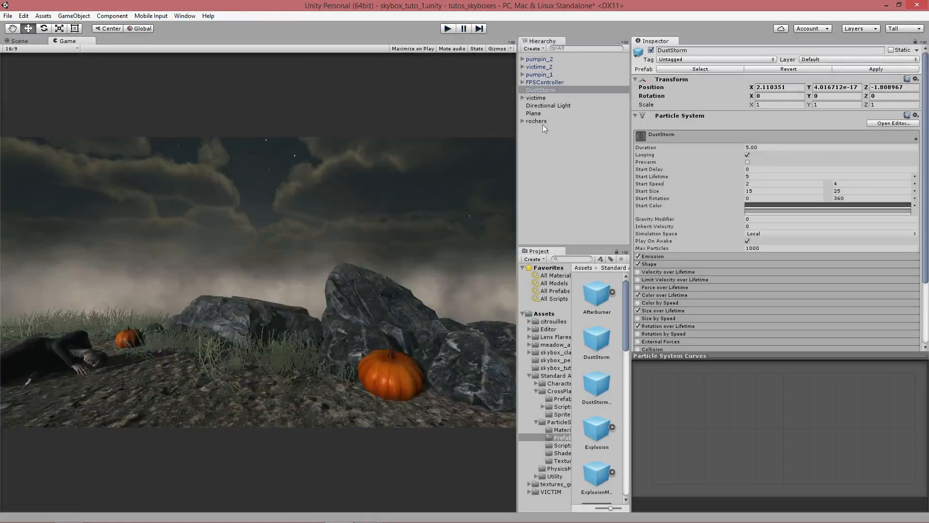
pyautogui.click(748, 162)
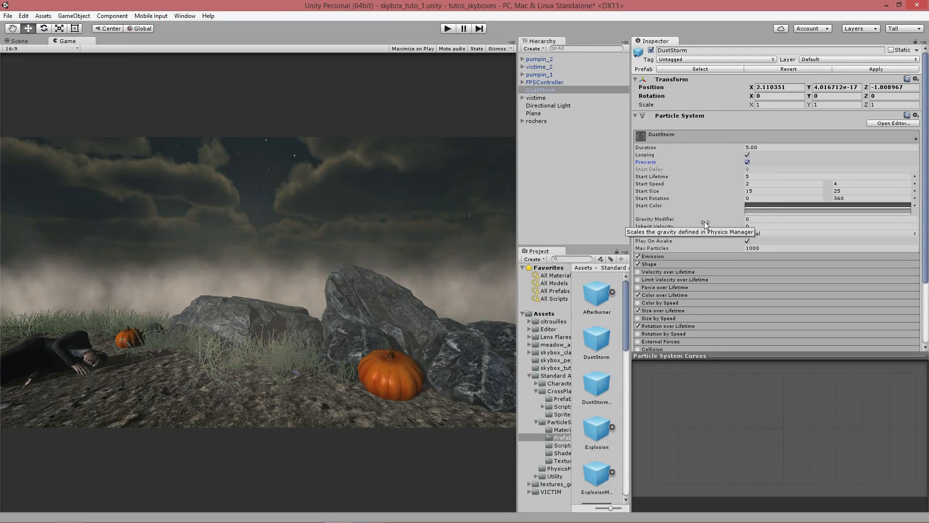
# - Set the second Start Color of the dust storm to a near-white with RGB 244, 244, 244
pyautogui.moveTo(631, 188); pyautogui.dragTo(661, 187)
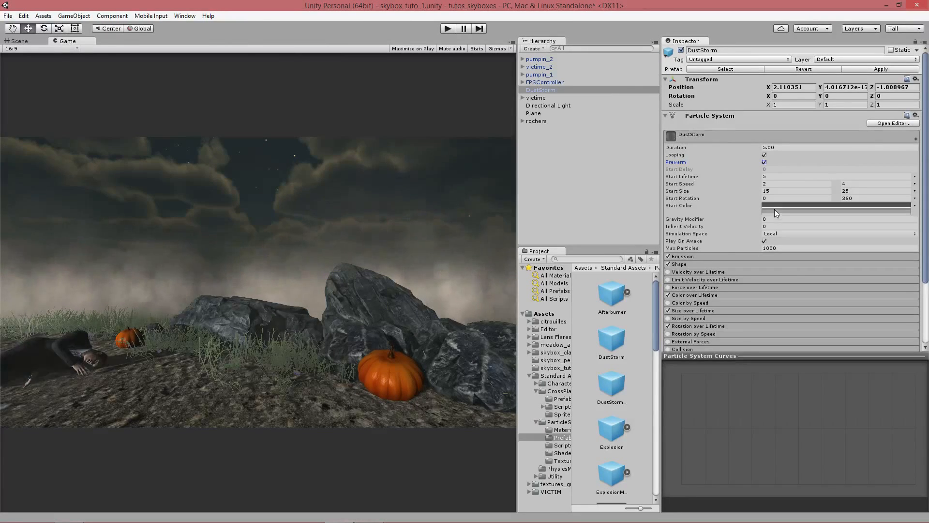
pyautogui.click(915, 206)
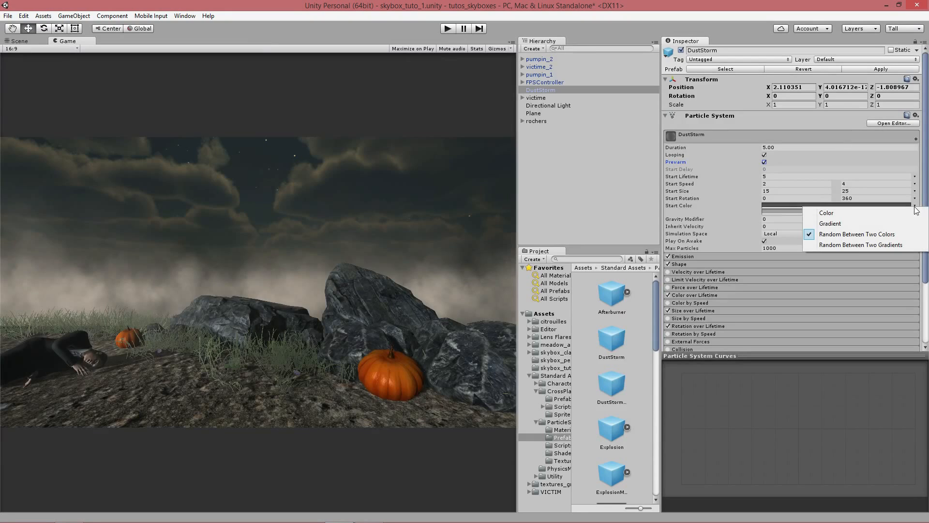
pyautogui.click(768, 213)
pyautogui.moveTo(683, 184); pyautogui.dragTo(676, 168)
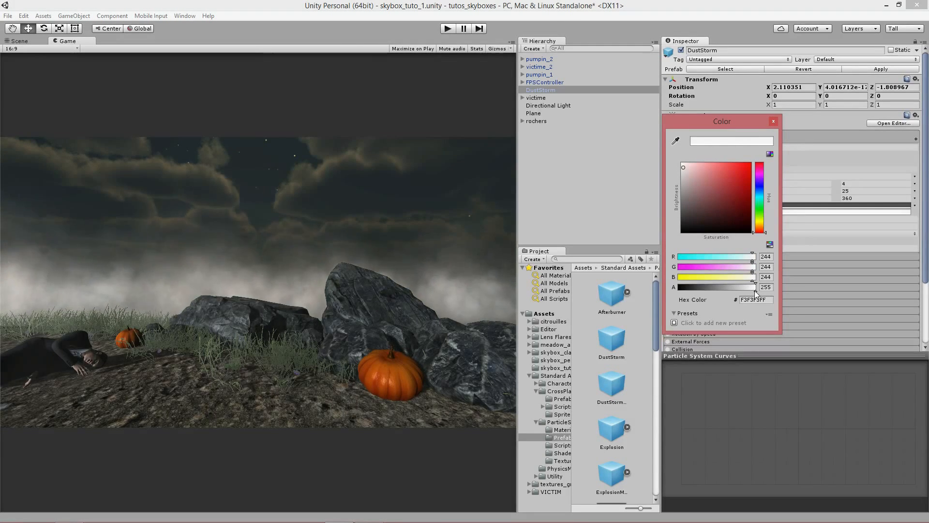
# - Lower the alpha of the dust storm's second Start Color to 114
pyautogui.moveTo(734, 290)
pyautogui.mouseDown()
pyautogui.moveTo(747, 290)
pyautogui.moveTo(715, 287)
pyautogui.mouseUp()
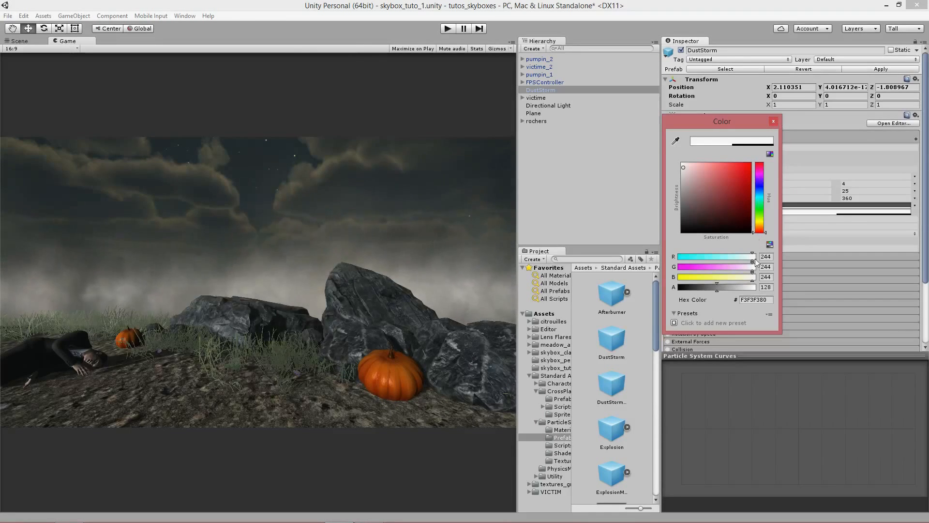
pyautogui.moveTo(716, 289)
pyautogui.mouseDown()
pyautogui.moveTo(732, 289)
pyautogui.moveTo(703, 292)
pyautogui.mouseUp()
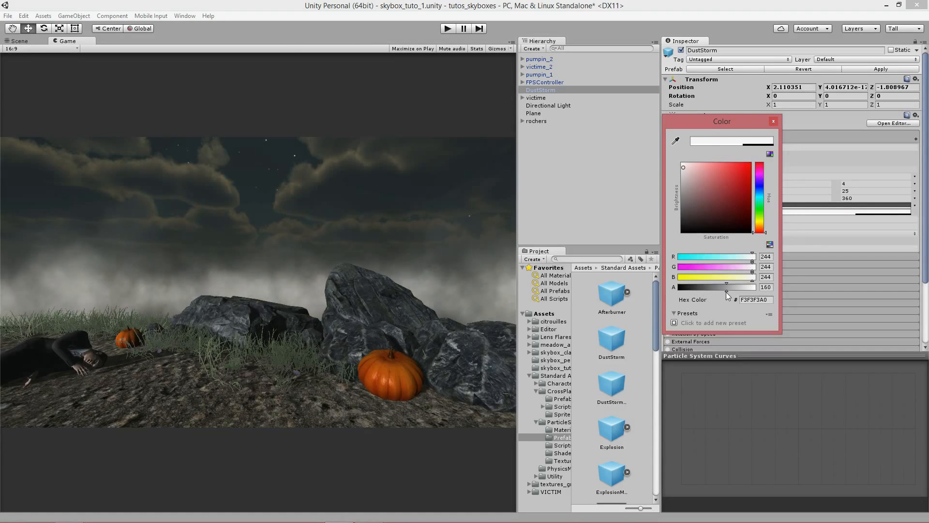
pyautogui.moveTo(707, 292); pyautogui.dragTo(712, 292)
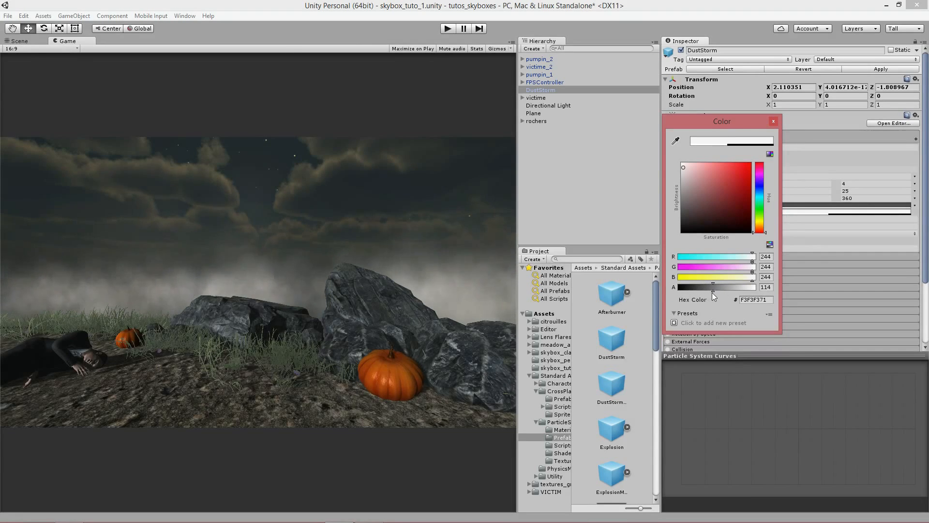
# - Set the first Start Color of the dust storm to a light grey with RGB 210, 210, 210
pyautogui.click(773, 122)
pyautogui.click(786, 207)
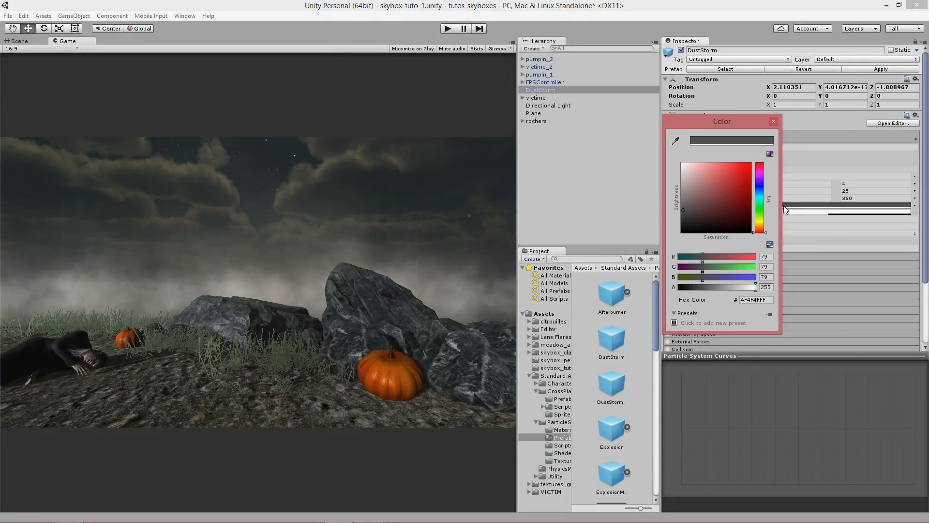
pyautogui.click(756, 184)
pyautogui.moveTo(703, 180)
pyautogui.mouseDown()
pyautogui.moveTo(726, 165)
pyautogui.moveTo(713, 167)
pyautogui.moveTo(733, 170)
pyautogui.moveTo(679, 161)
pyautogui.mouseUp()
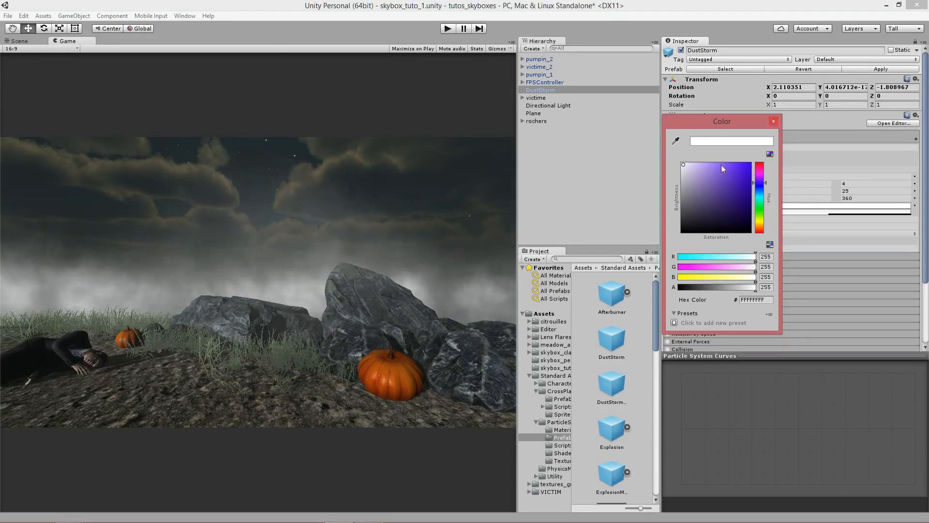
pyautogui.moveTo(684, 170)
pyautogui.mouseDown()
pyautogui.moveTo(676, 200)
pyautogui.moveTo(669, 176)
pyautogui.mouseUp()
pyautogui.click(774, 121)
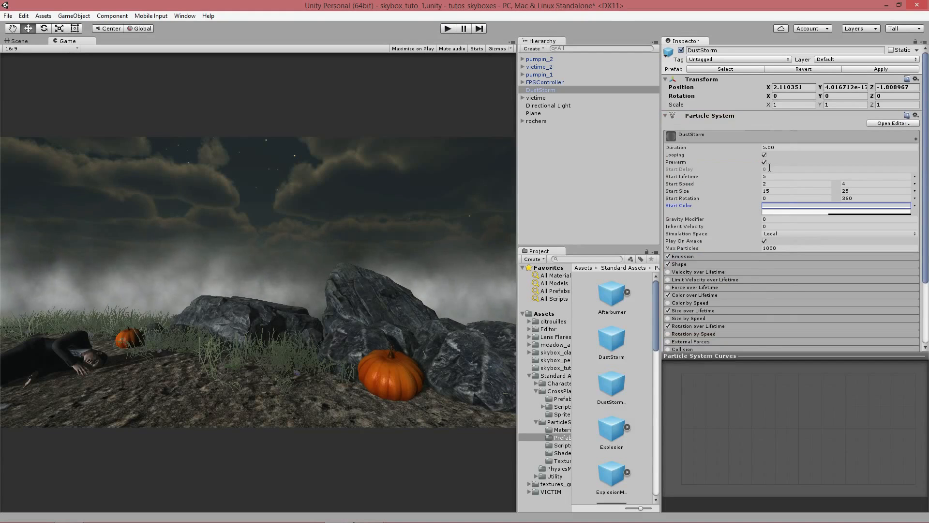
# - Lower the alpha of the dust storm's first Start Color to 153
pyautogui.click(798, 207)
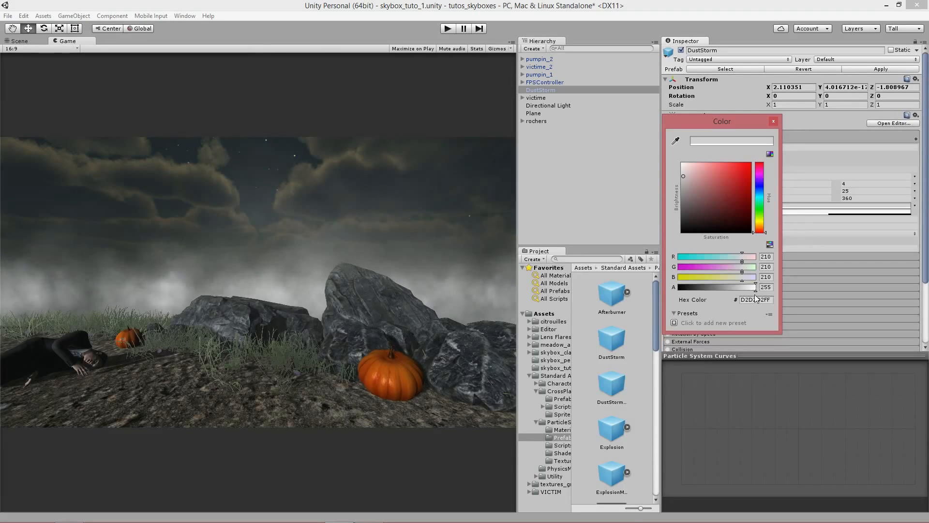
pyautogui.moveTo(754, 288); pyautogui.dragTo(751, 289)
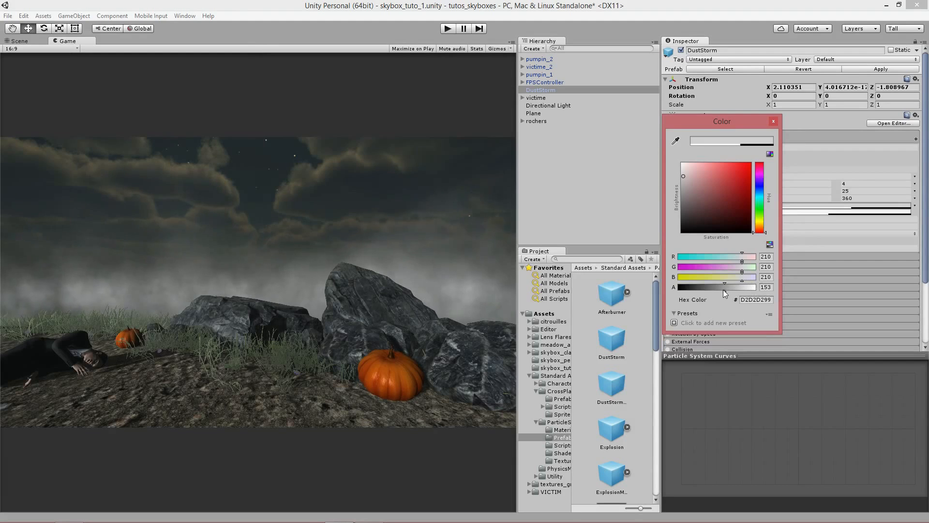
pyautogui.click(773, 121)
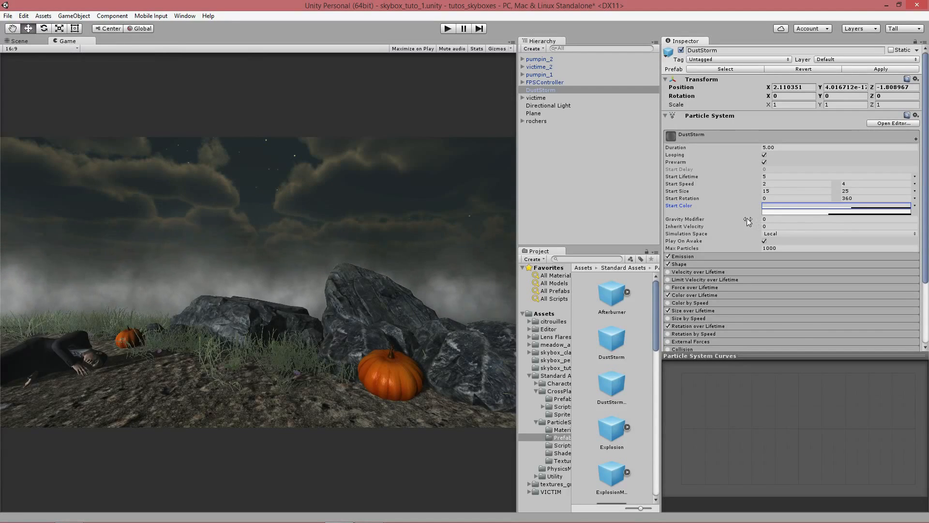
pyautogui.click(762, 219)
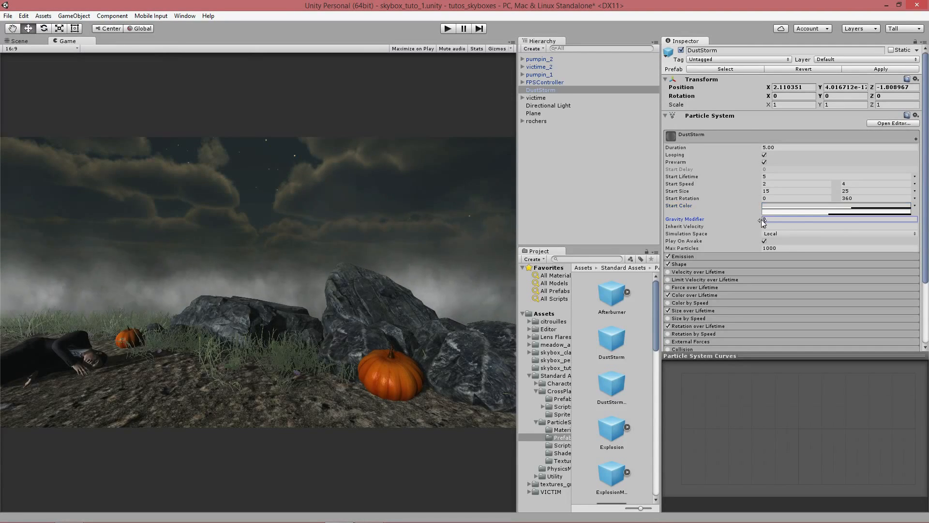
pyautogui.write('0.15')
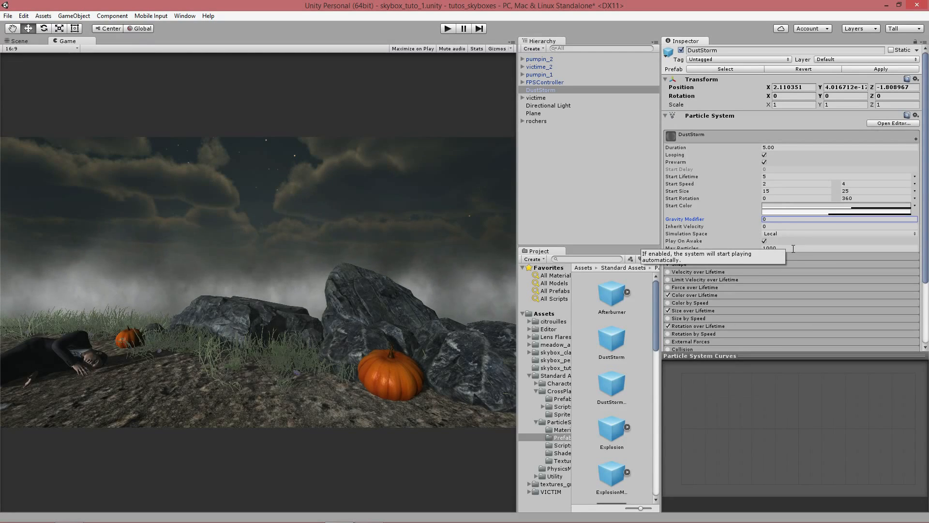
# - Expand the dust storm's Emission settings and set the emission Rate to 5000
pyautogui.scroll(-3, 768, 252)
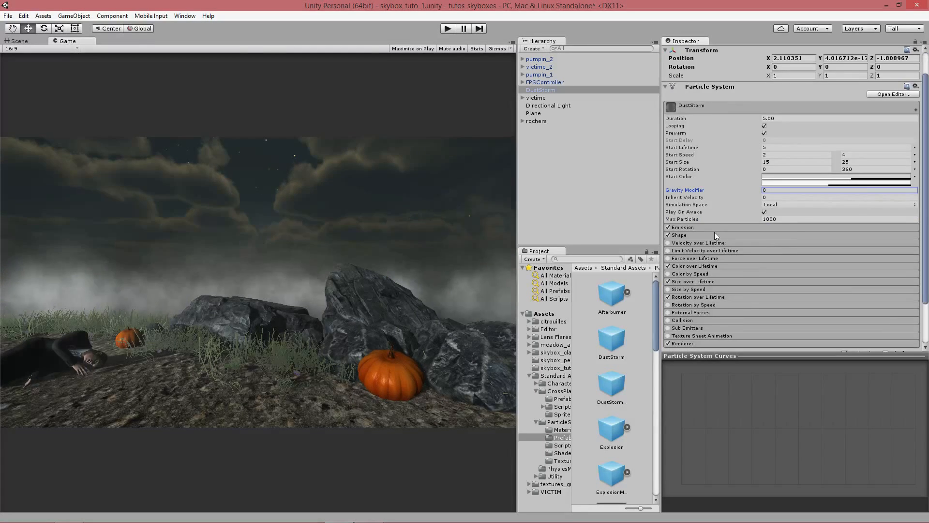
pyautogui.click(702, 227)
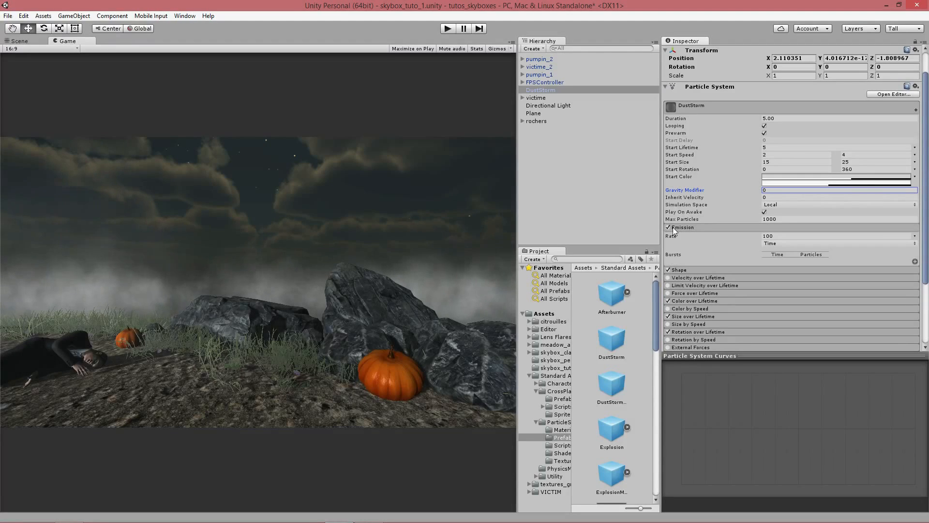
pyautogui.click(773, 236)
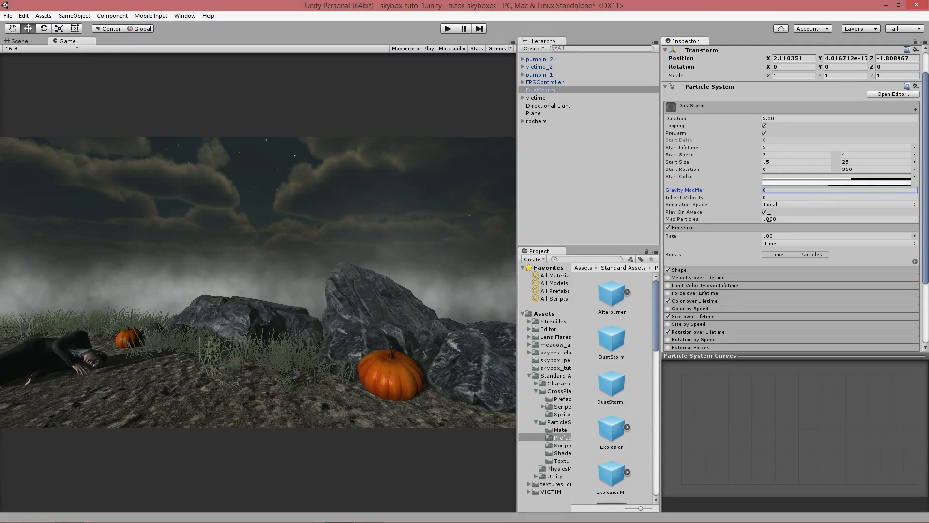
pyautogui.click(768, 236)
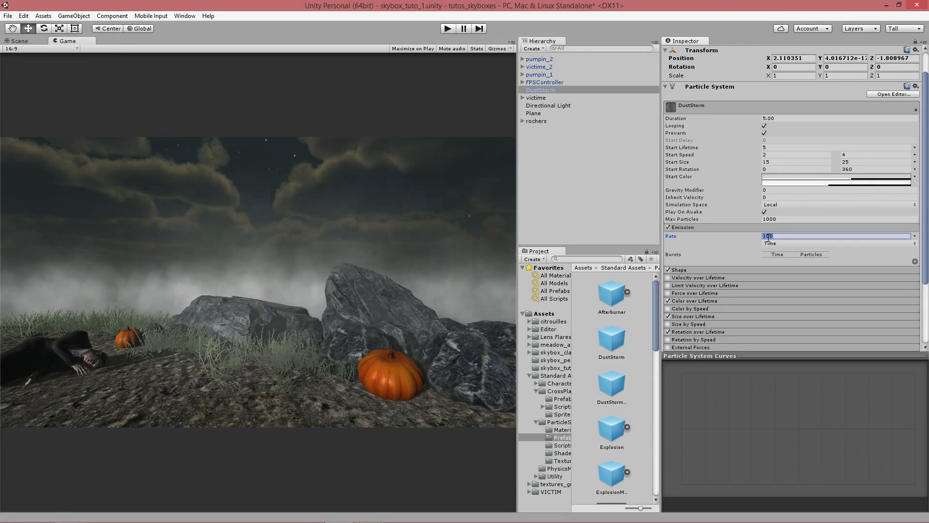
pyautogui.write('5000')
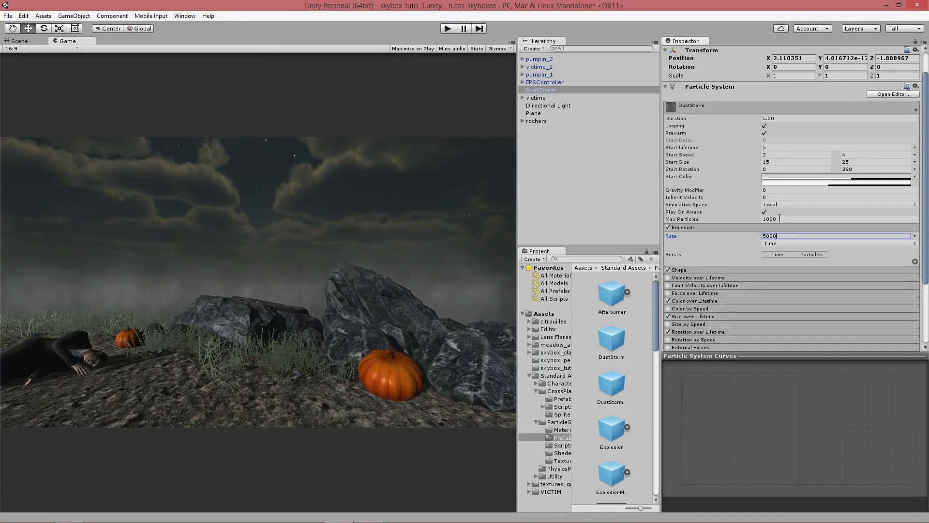
# - Set the dust storm's Max Particles to 2000 and its emission Rate to 500
pyautogui.click(779, 218)
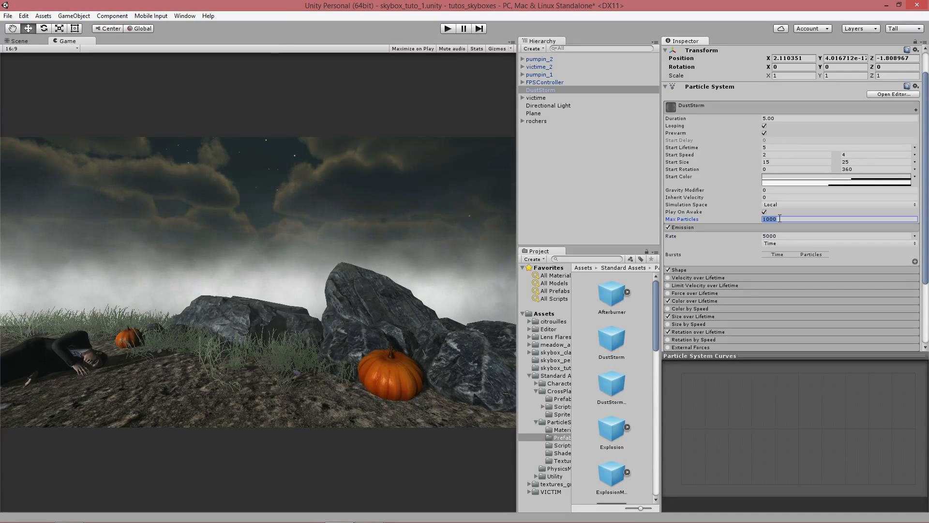
pyautogui.write('2000')
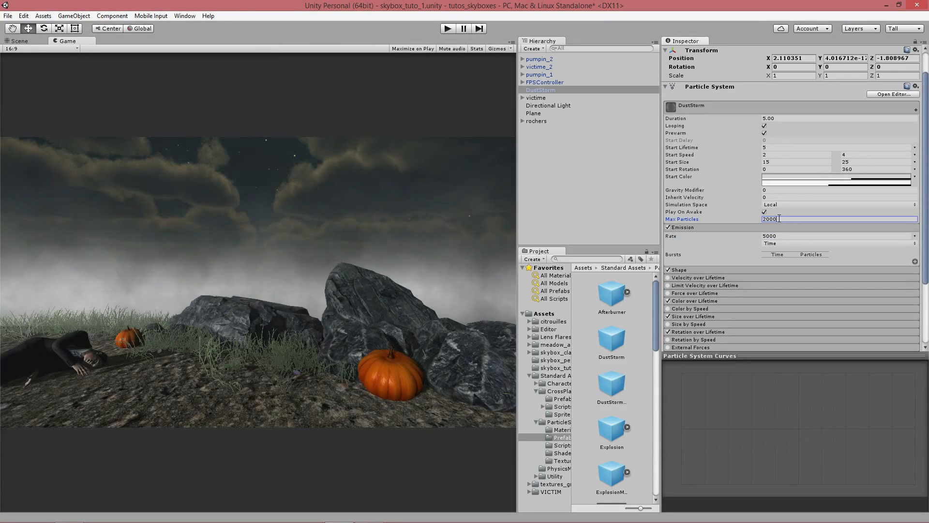
pyautogui.click(787, 236)
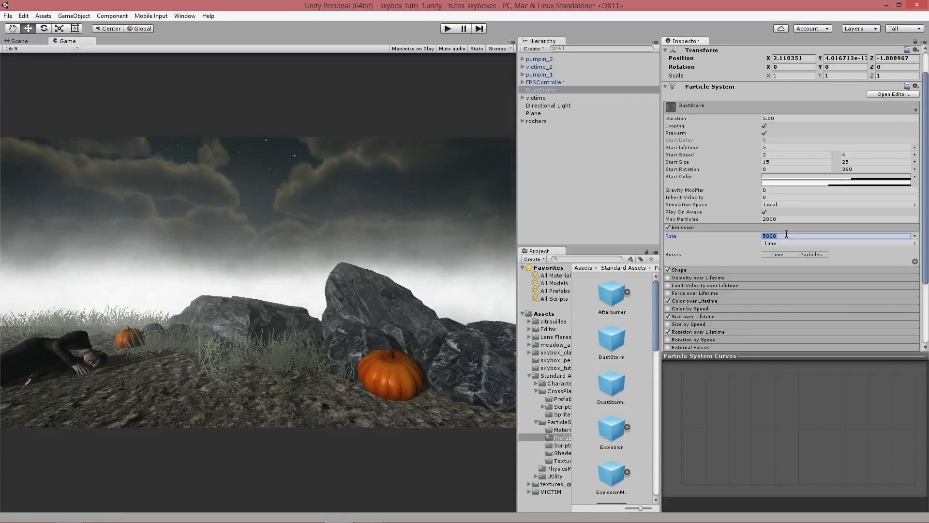
pyautogui.write('500')
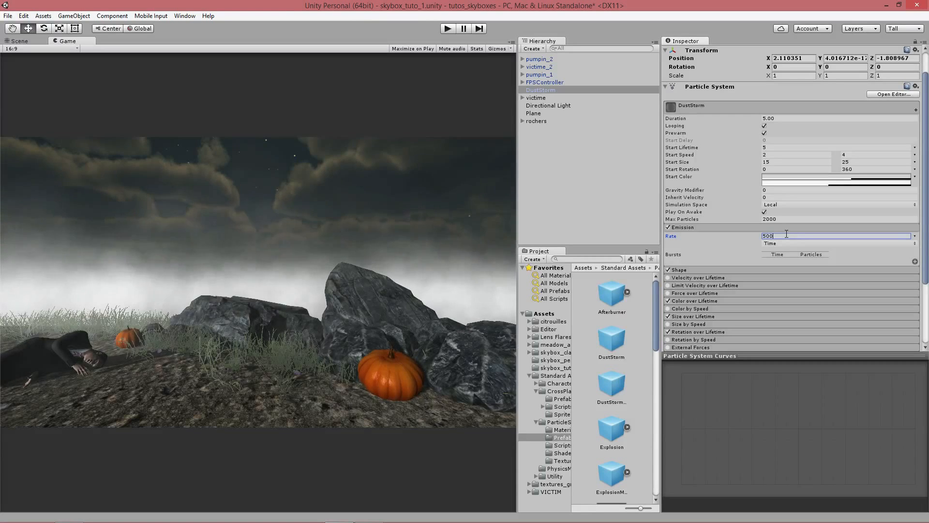
# - Lower the alpha of the dust storm's first Start Color to 30
pyautogui.click(833, 181)
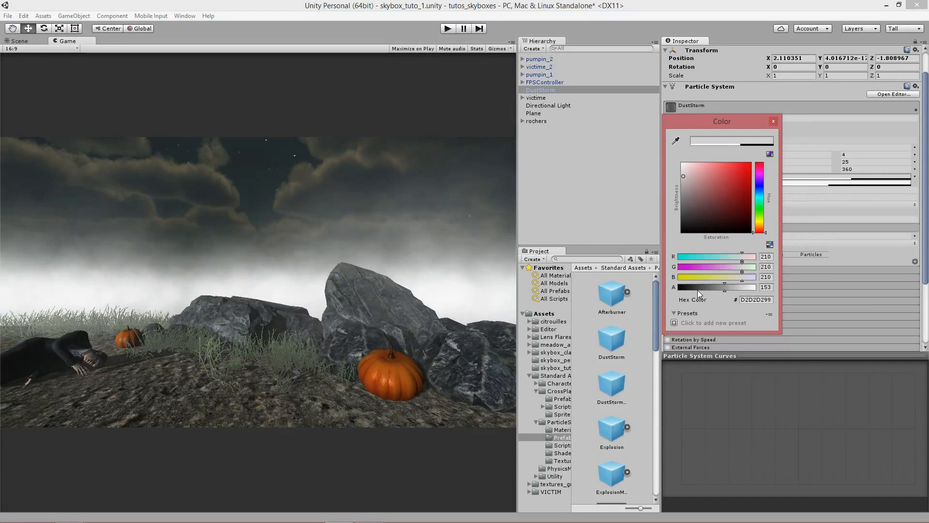
pyautogui.moveTo(698, 290)
pyautogui.mouseDown()
pyautogui.moveTo(714, 289)
pyautogui.moveTo(687, 290)
pyautogui.mouseUp()
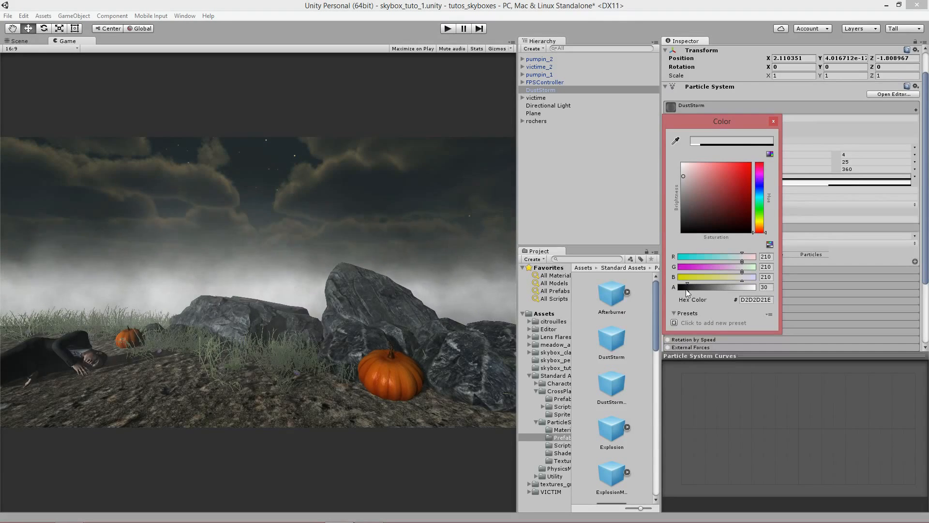
pyautogui.click(774, 121)
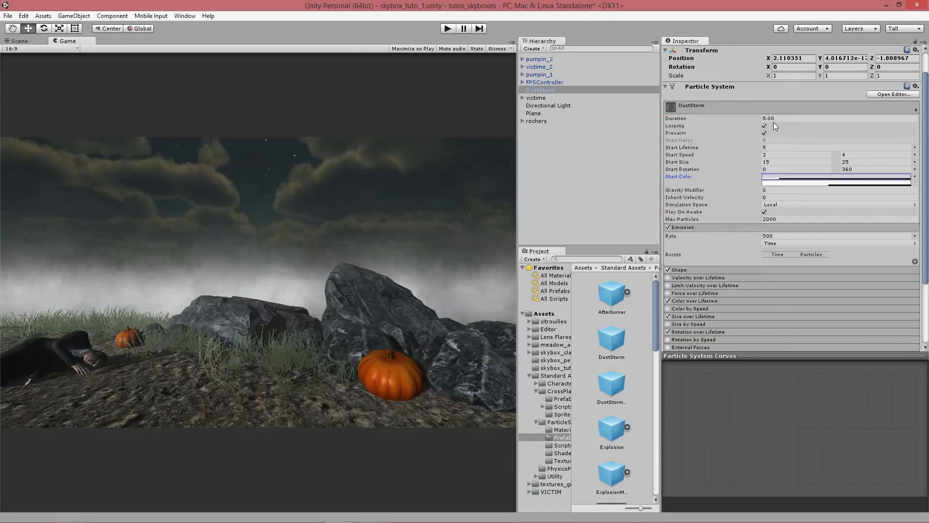
# - In the Scene view, set the dust storm's emitter Box X and Box Z to 50, and review the available emitter shapes
pyautogui.click(19, 41)
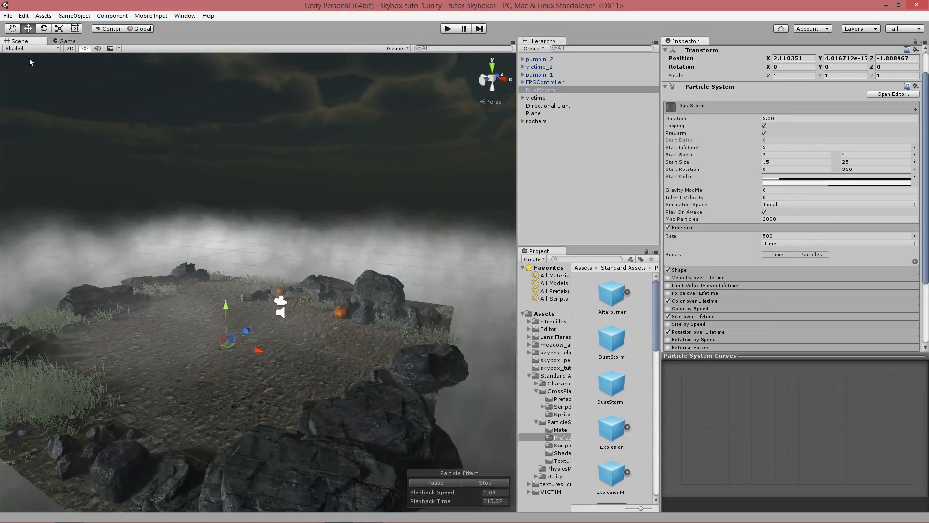
pyautogui.scroll(-10, 251, 272)
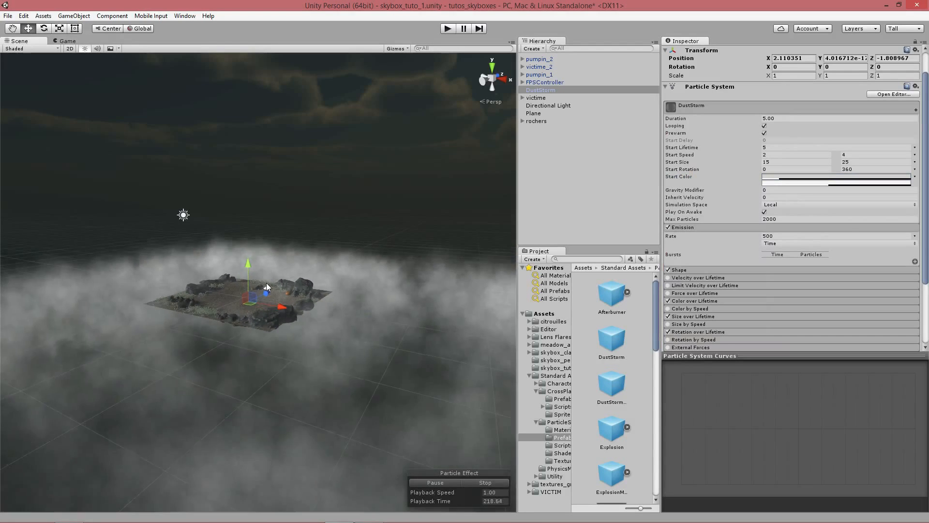
pyautogui.scroll(5, 266, 287)
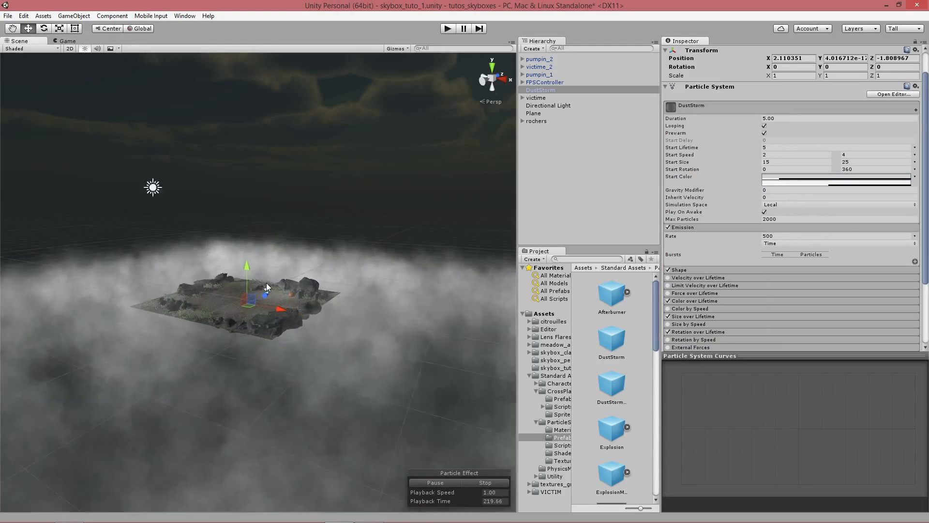
pyautogui.click(689, 228)
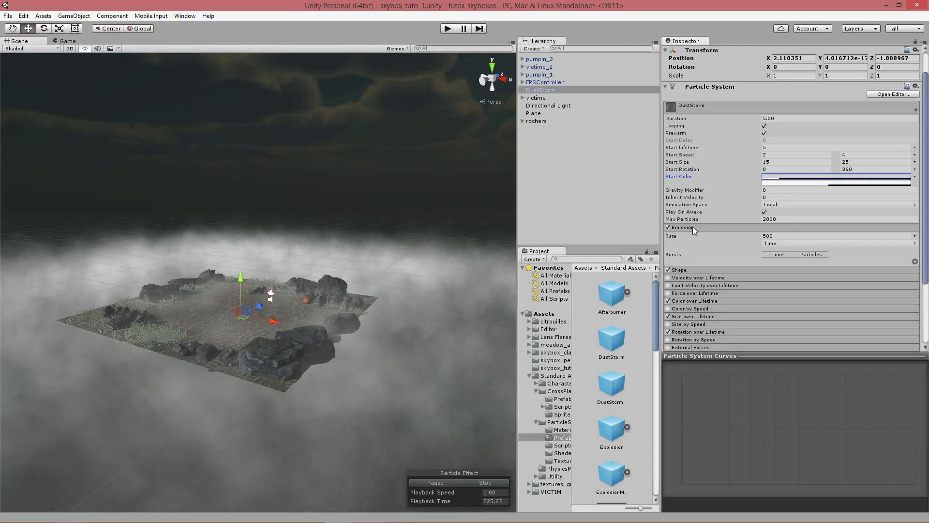
pyautogui.click(689, 234)
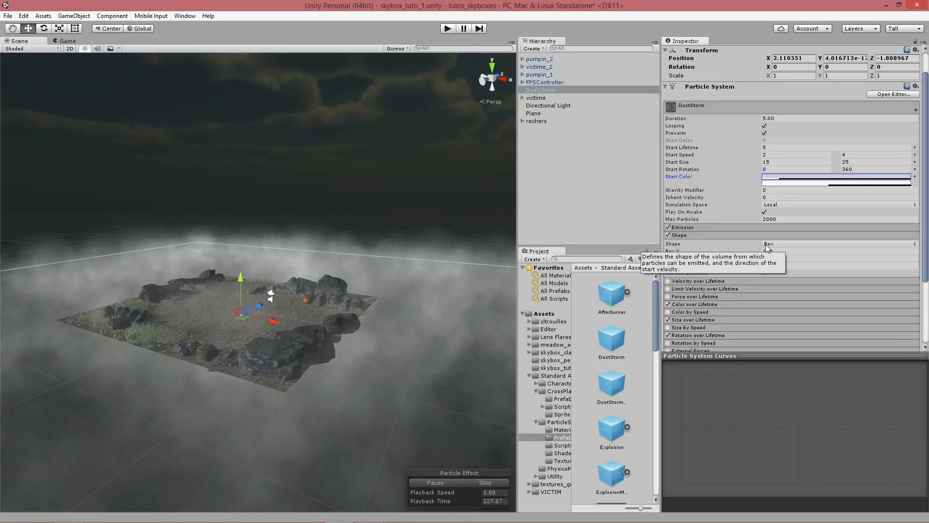
pyautogui.scroll(-3, 512, 297)
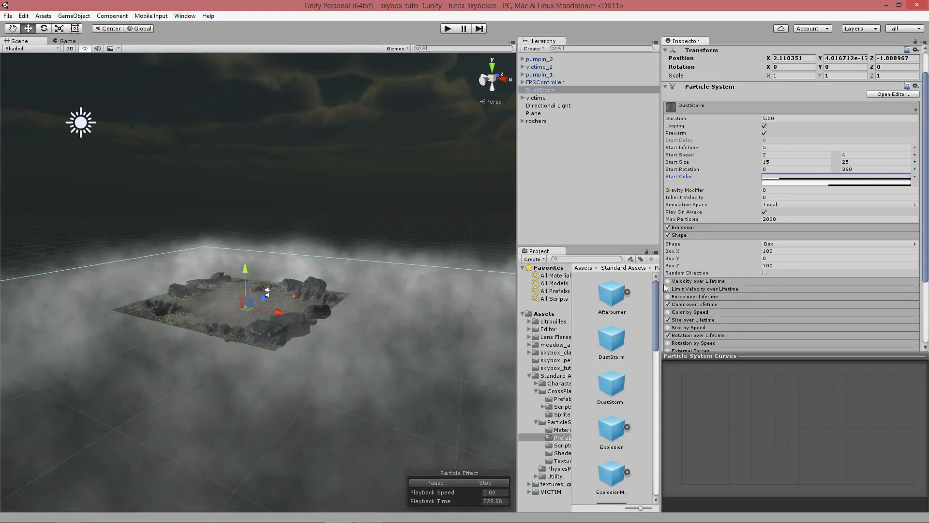
pyautogui.click(769, 252)
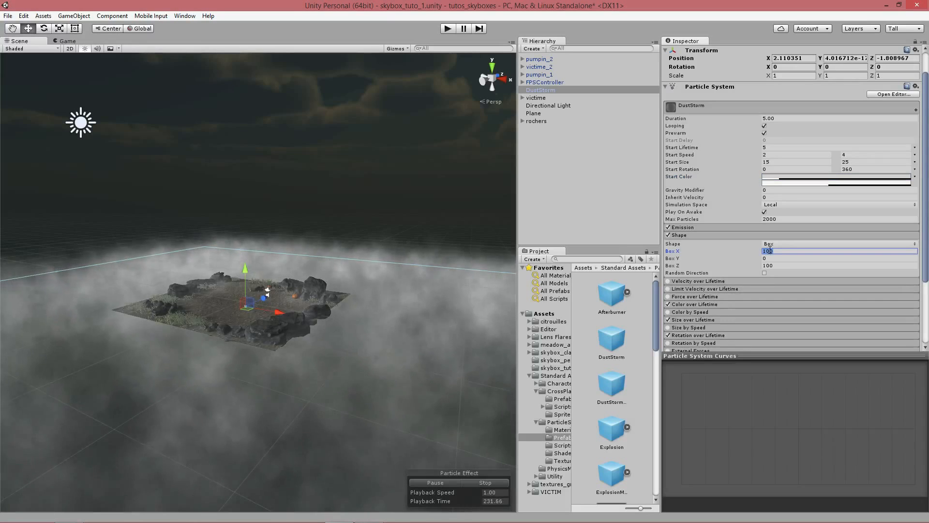
pyautogui.write('50')
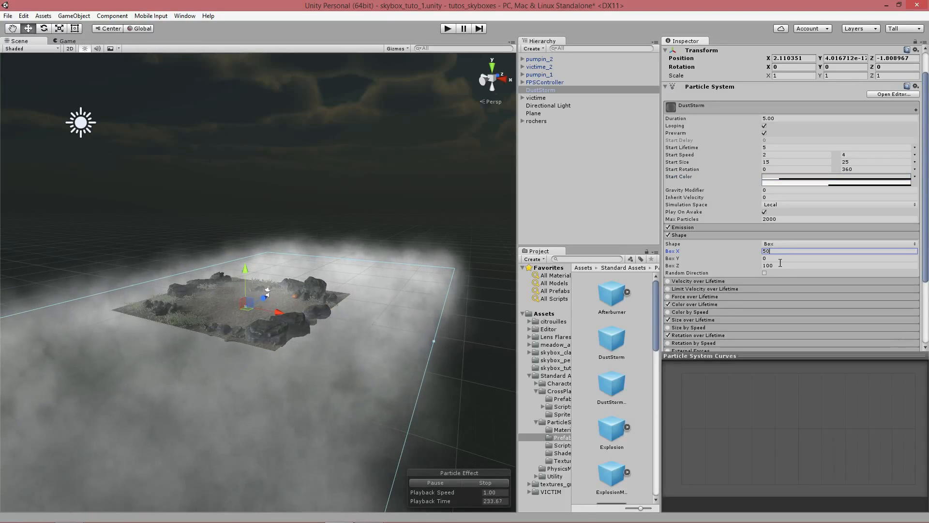
pyautogui.click(774, 265)
pyautogui.write('50')
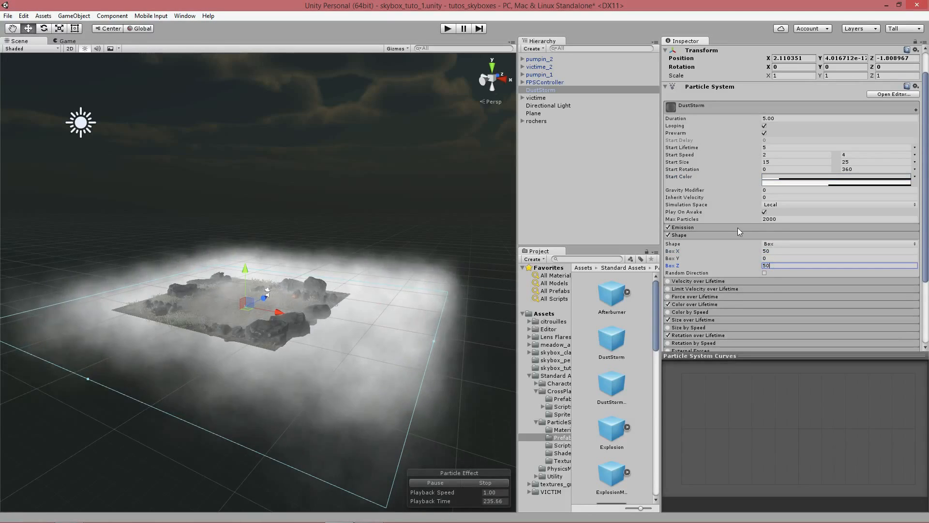
pyautogui.click(774, 244)
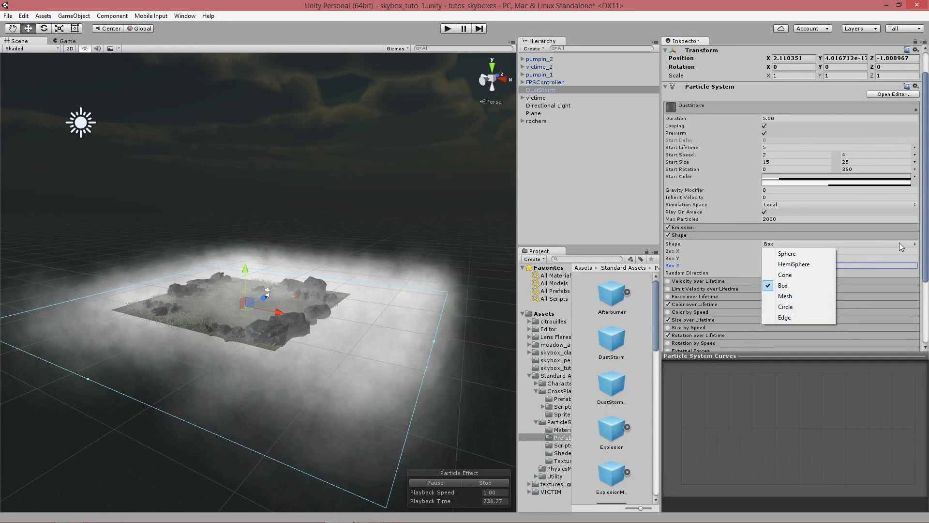
pyautogui.click(774, 5)
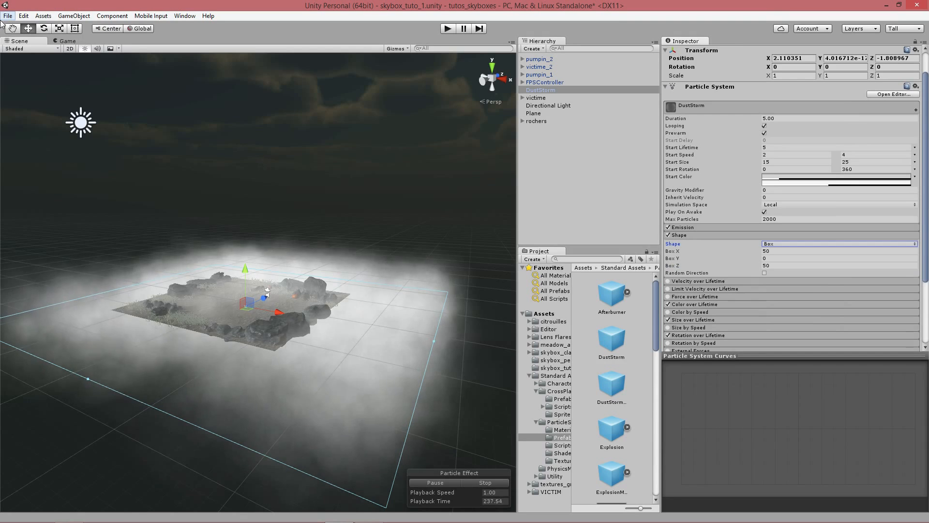
# - Run the scene in play mode in the Game view, walk forward to inspect the mist, and stop the test
pyautogui.click(68, 41)
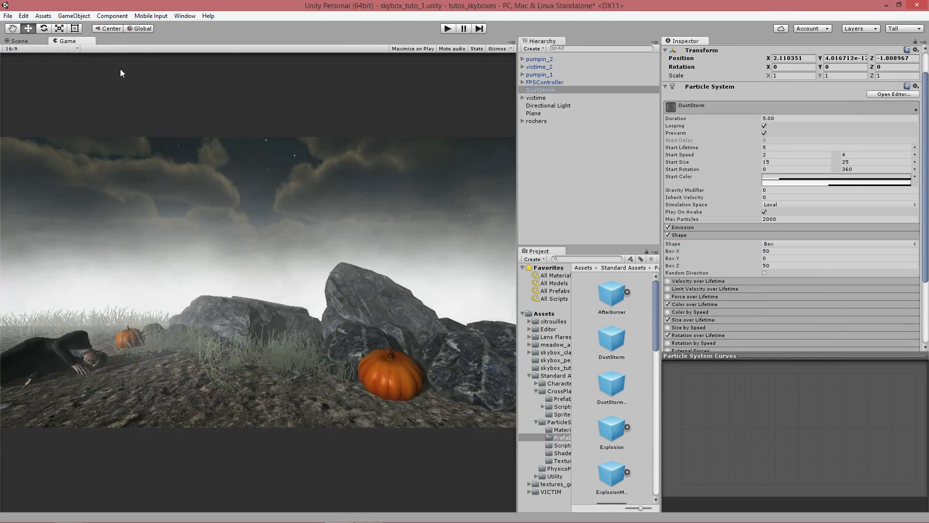
pyautogui.click(447, 28)
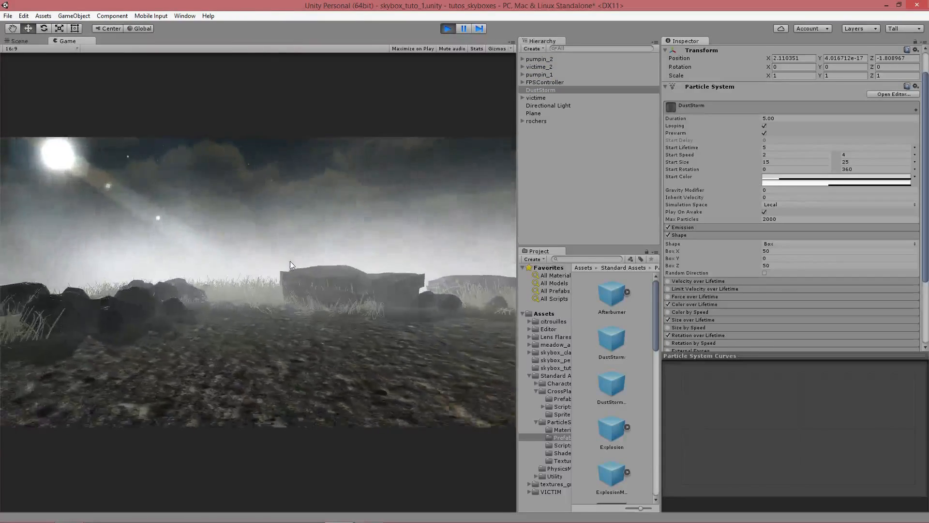
pyautogui.press('w')
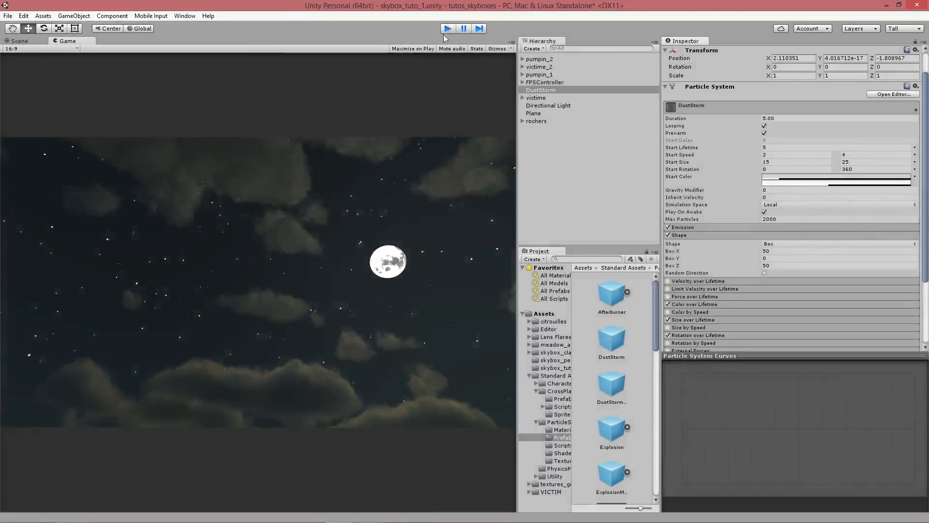
pyautogui.click(448, 28)
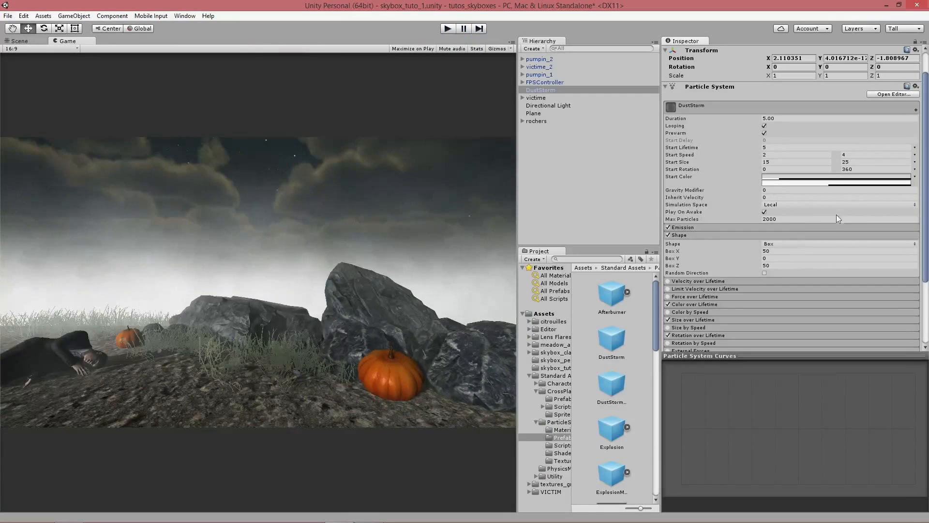
# - Set the dust storm's emitter Box X and Box Z to 100, trying Random Direction and switching it back off
pyautogui.click(780, 251)
pyautogui.write('100')
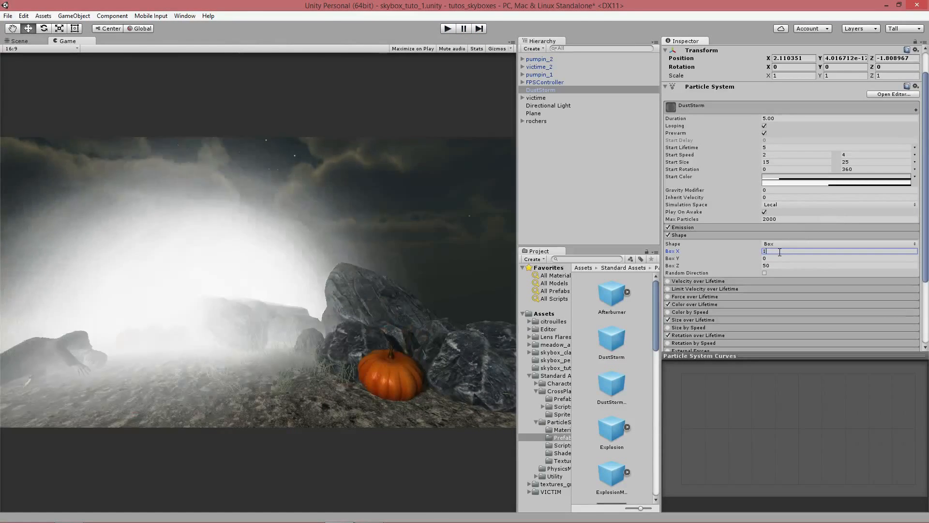
pyautogui.click(765, 273)
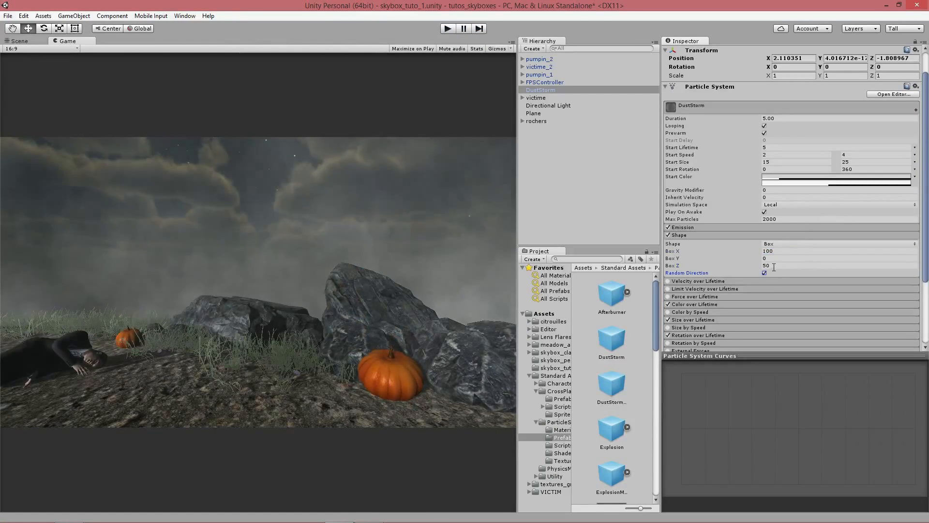
pyautogui.click(774, 265)
pyautogui.write('100')
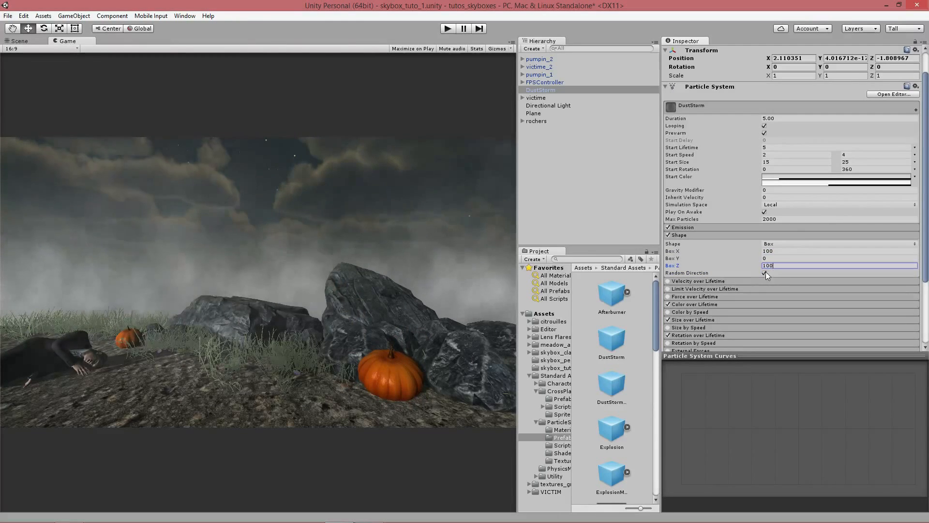
pyautogui.click(765, 272)
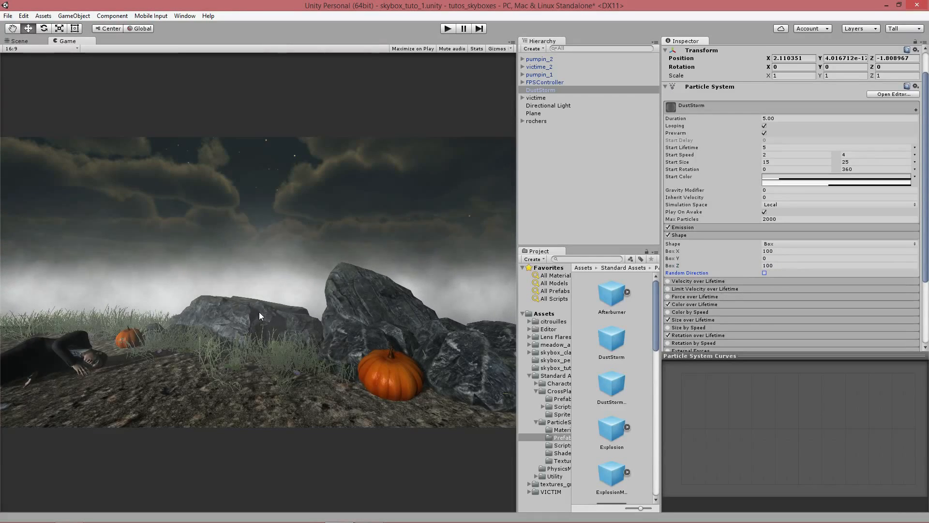
pyautogui.click(718, 235)
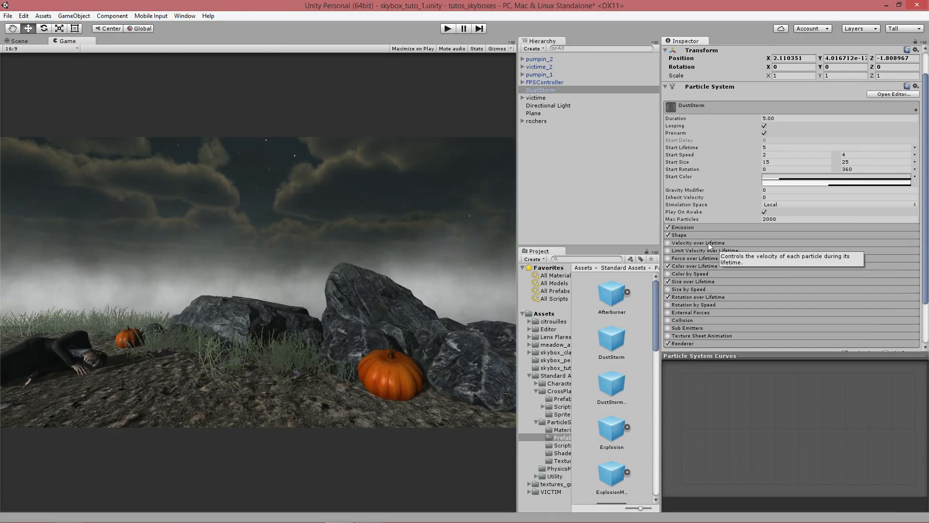
# - Enable Velocity over Lifetime on the dust storm and set its X velocity to about 1.5
pyautogui.click(708, 242)
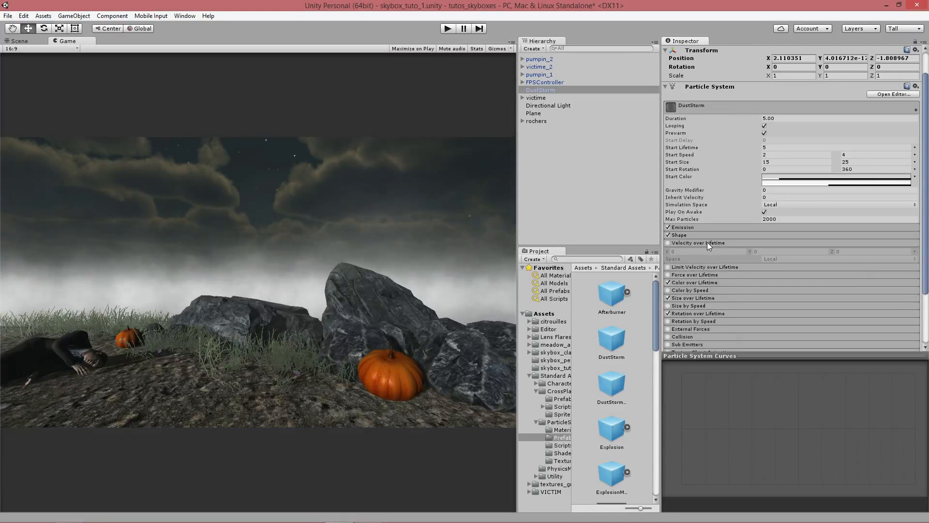
pyautogui.click(669, 243)
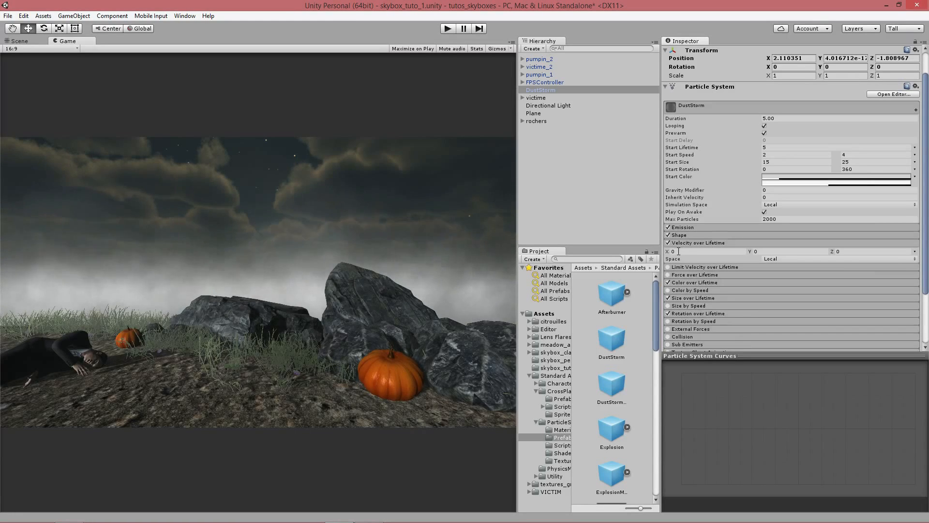
pyautogui.click(676, 250)
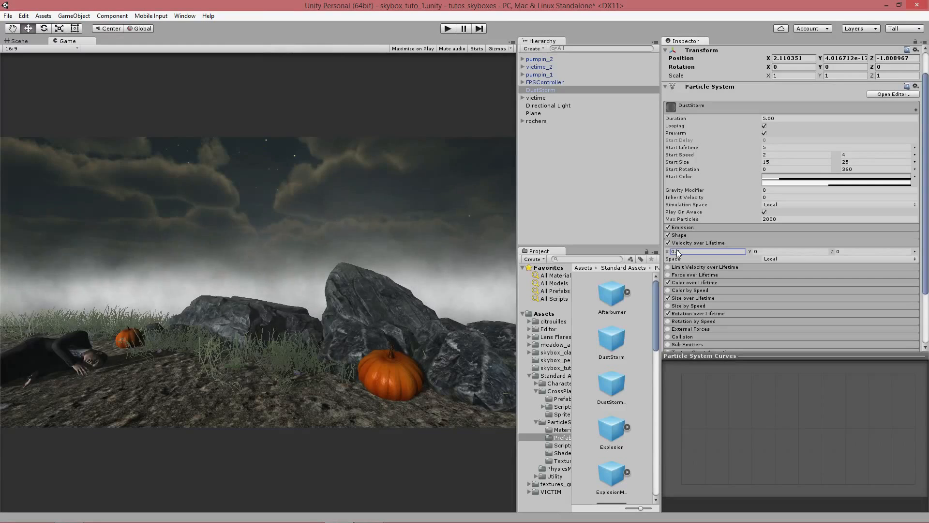
pyautogui.write('0.75')
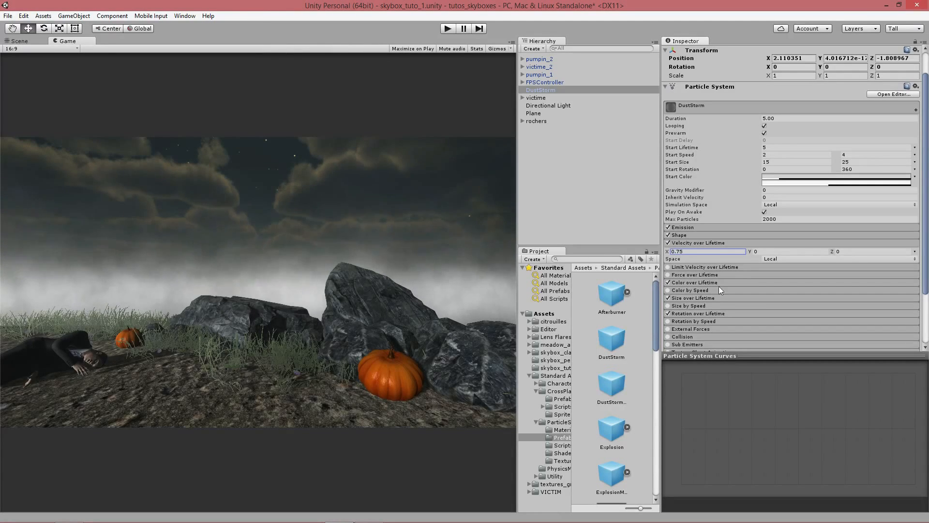
pyautogui.moveTo(669, 252); pyautogui.dragTo(677, 254)
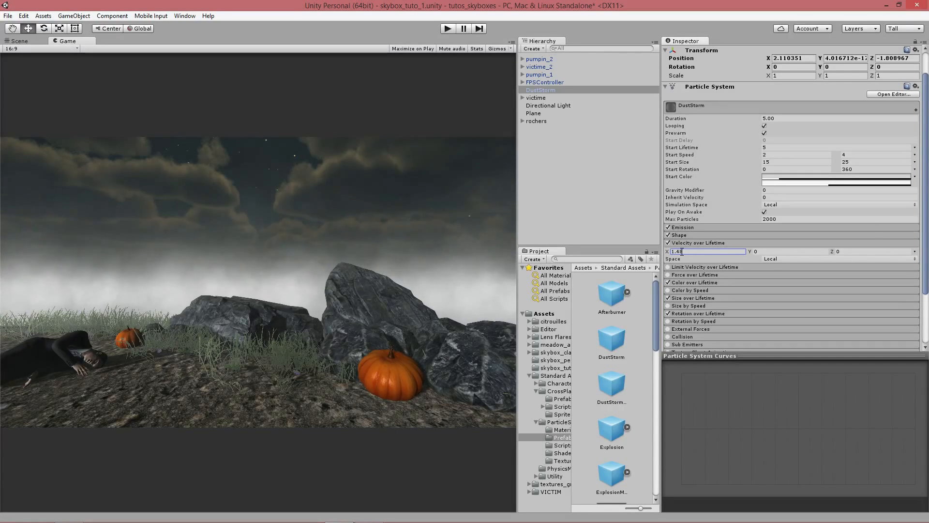
pyautogui.click(676, 242)
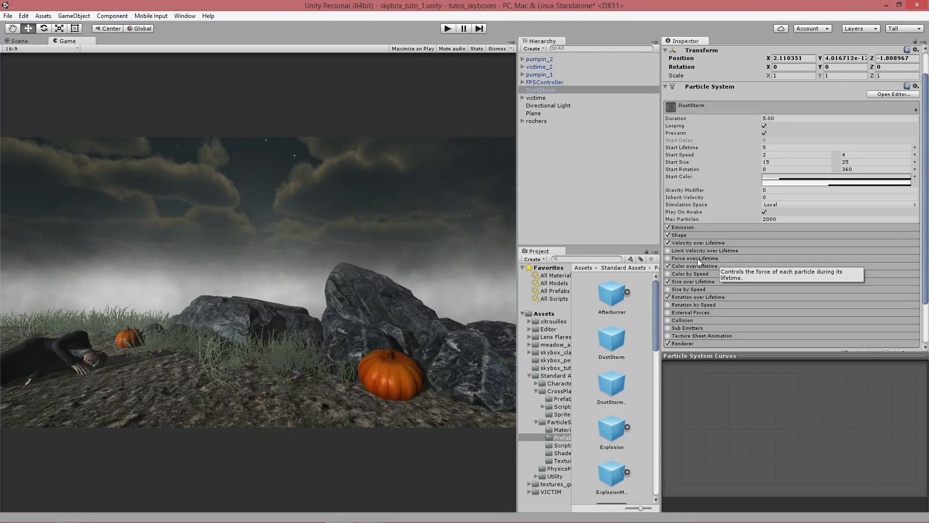
# - Enable Force over Lifetime on the dust storm and set its X force to 1.65, checking the mist in the Scene and Game views
pyautogui.click(698, 259)
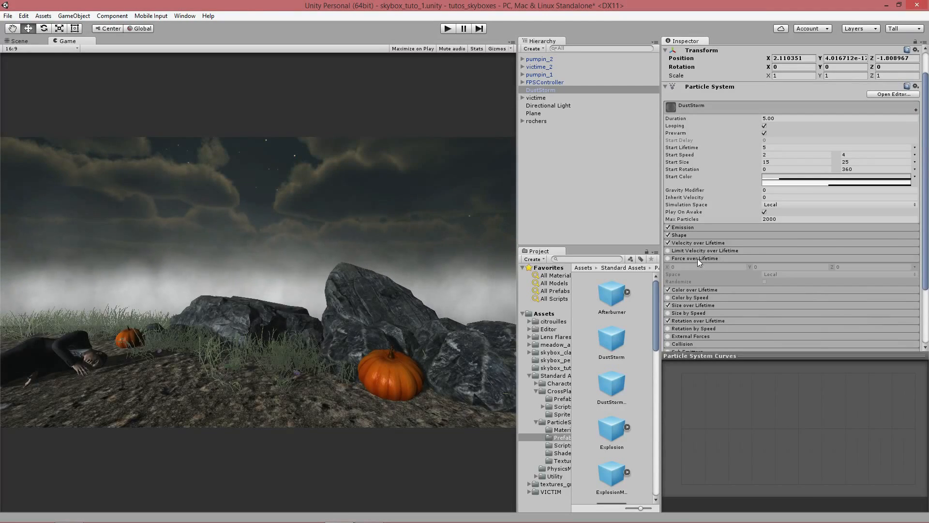
pyautogui.click(668, 258)
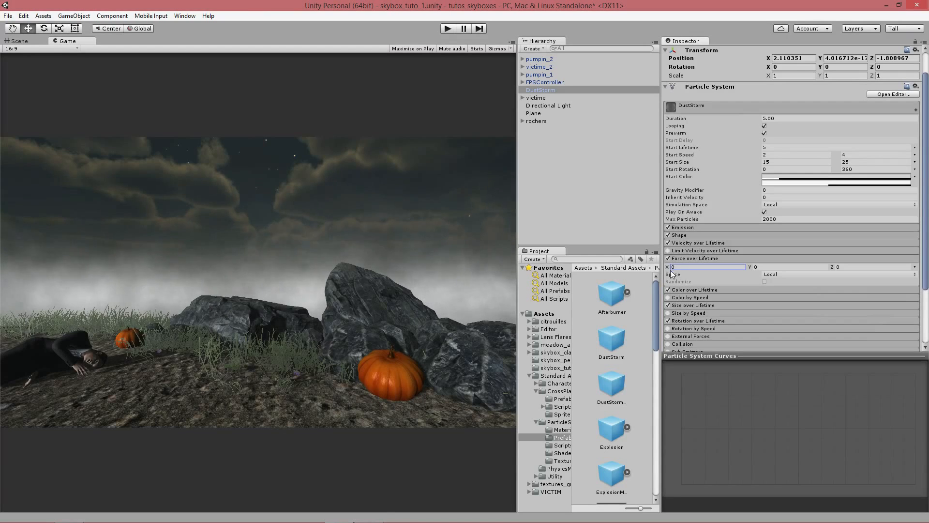
pyautogui.click(19, 40)
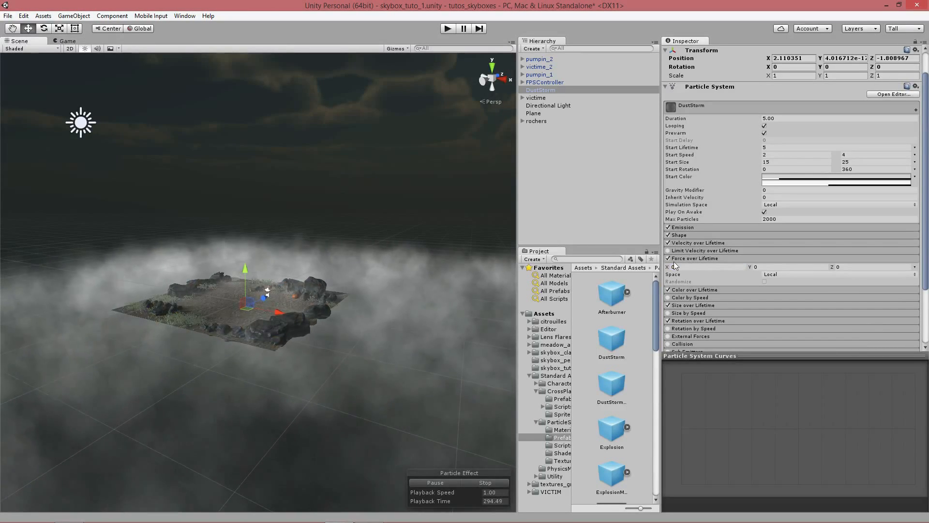
pyautogui.moveTo(668, 267); pyautogui.dragTo(697, 271)
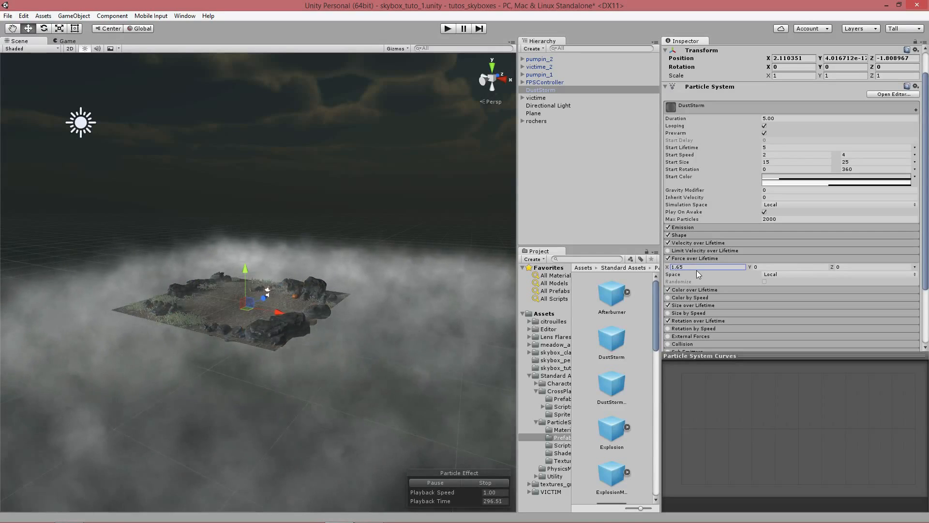
pyautogui.click(66, 42)
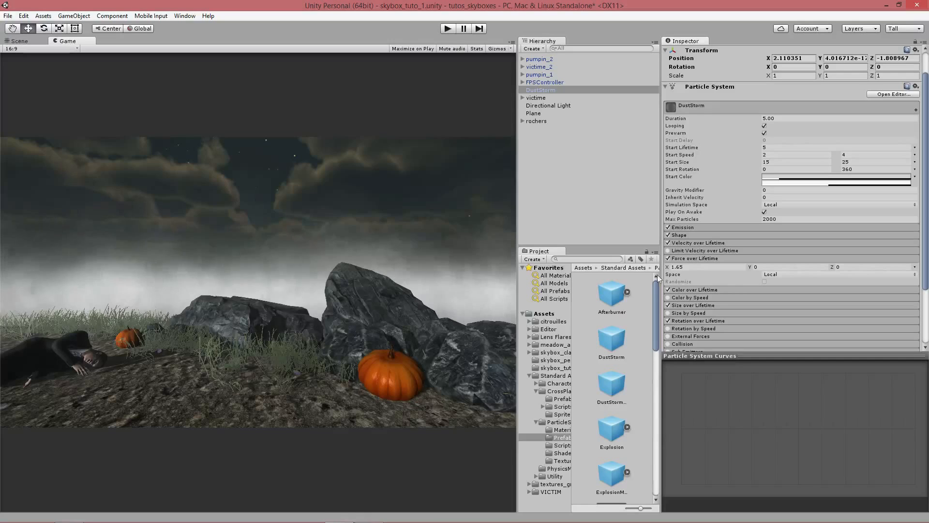
# - Lower the X value of Force over Lifetime to 0.2 and compare the mist in the Scene and Game views
pyautogui.moveTo(671, 269); pyautogui.dragTo(657, 270)
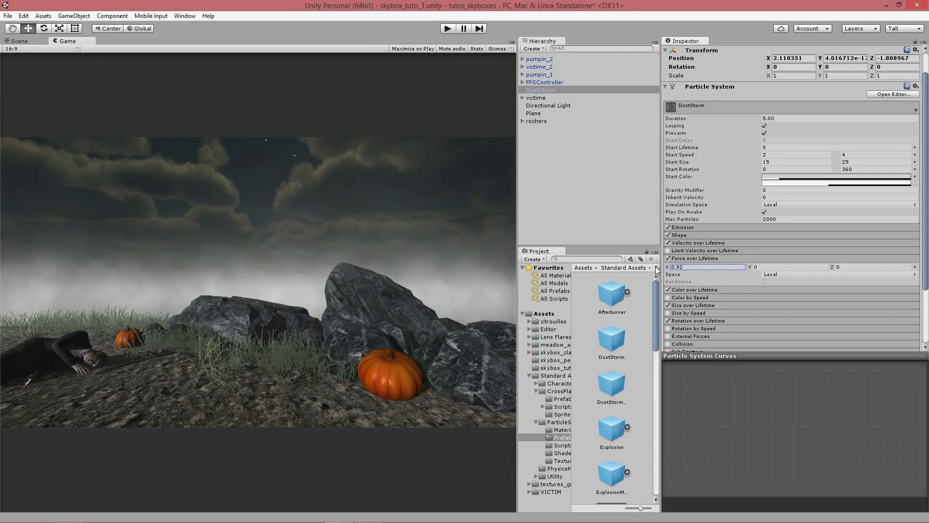
pyautogui.moveTo(672, 269); pyautogui.dragTo(659, 267)
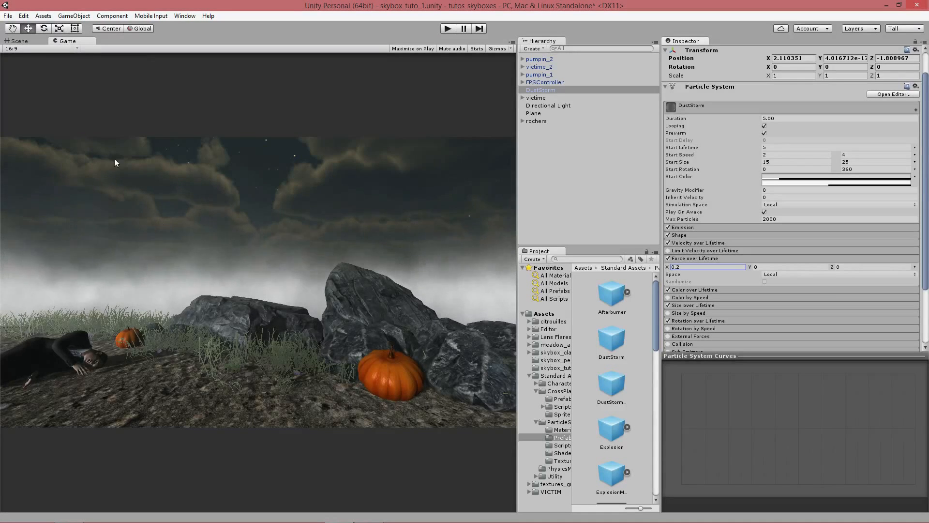
pyautogui.click(34, 40)
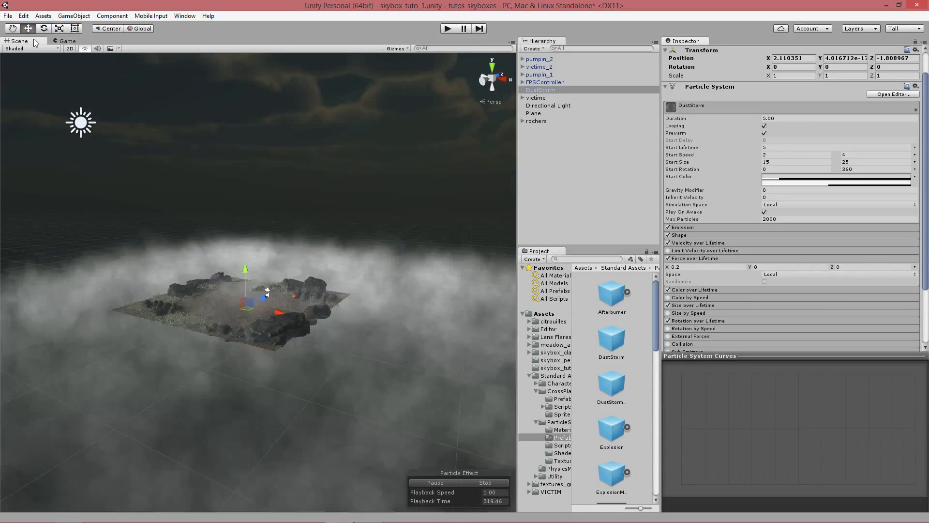
pyautogui.click(64, 41)
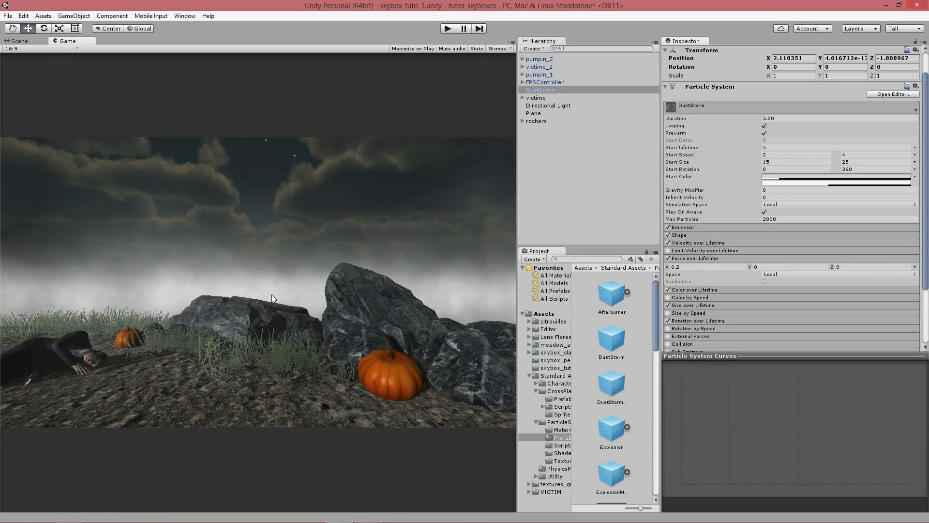
pyautogui.click(710, 258)
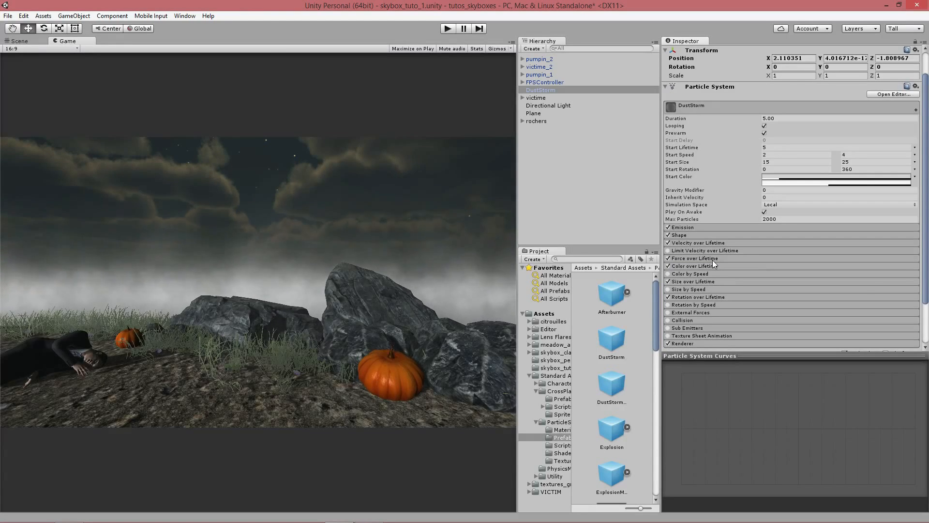
# - Examine the dust storm's Color over Lifetime gradient in the Gradient Editor without editing it
pyautogui.click(707, 264)
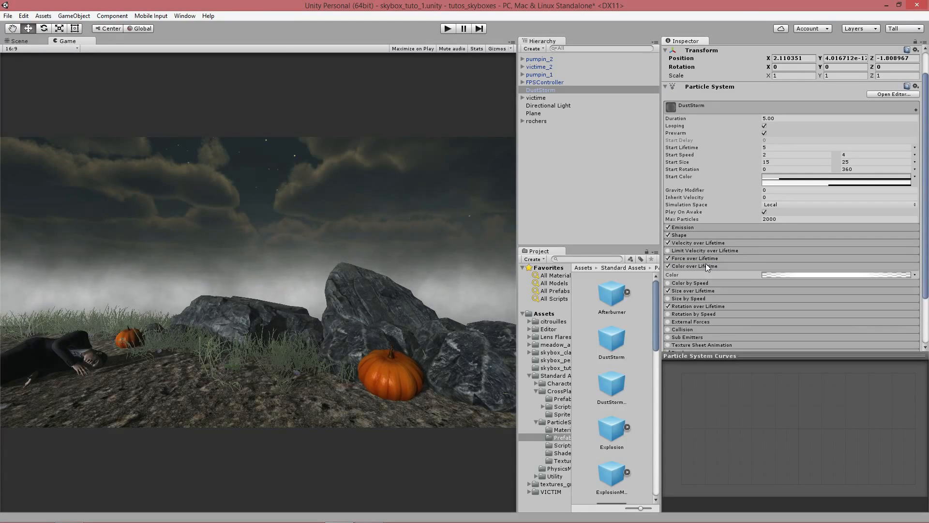
pyautogui.click(791, 275)
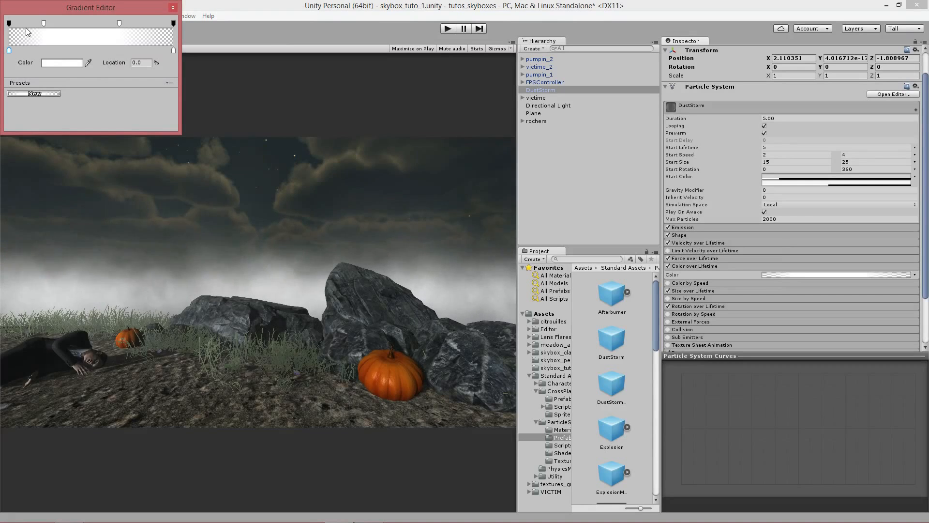
pyautogui.click(174, 8)
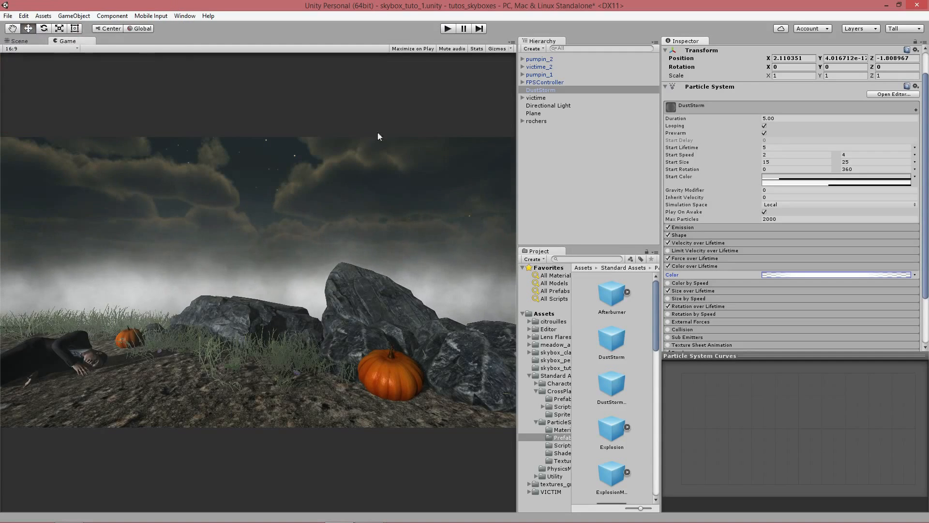
pyautogui.click(681, 267)
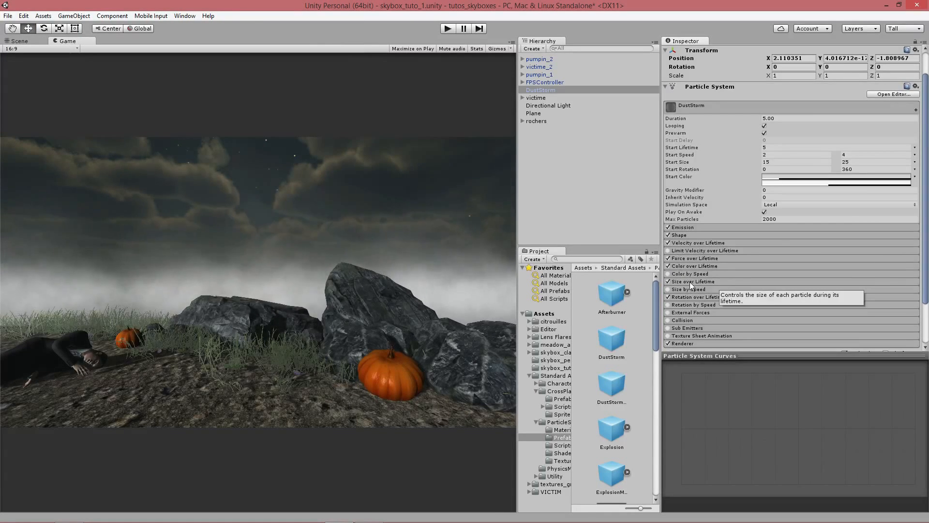
# - Reshape the upper Size over Lifetime curve, lowering its end to about 0.15 and moving its middle key to about 0.5 at size 1.0
pyautogui.click(690, 282)
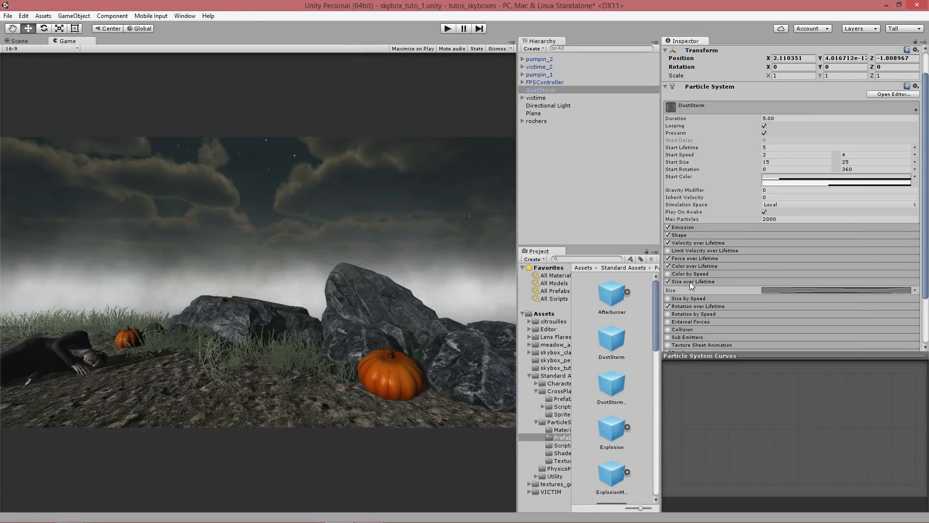
pyautogui.click(777, 289)
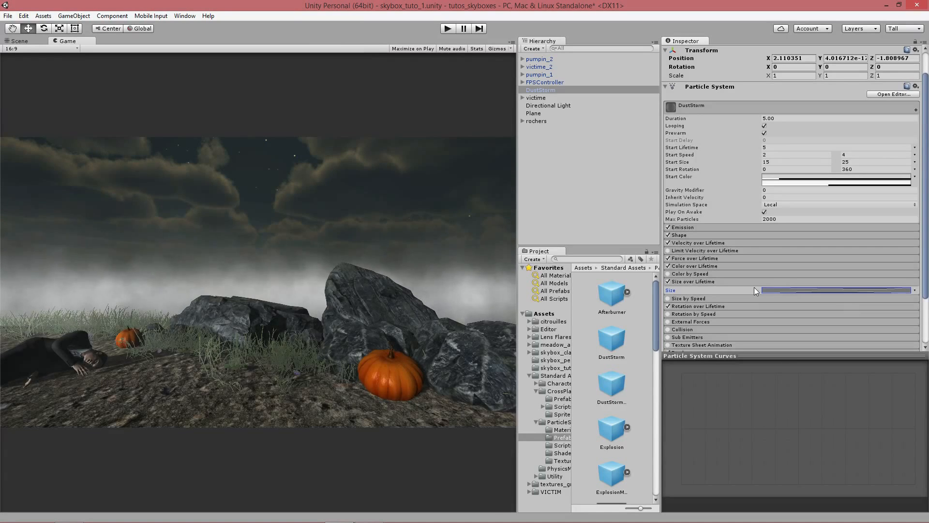
pyautogui.click(916, 291)
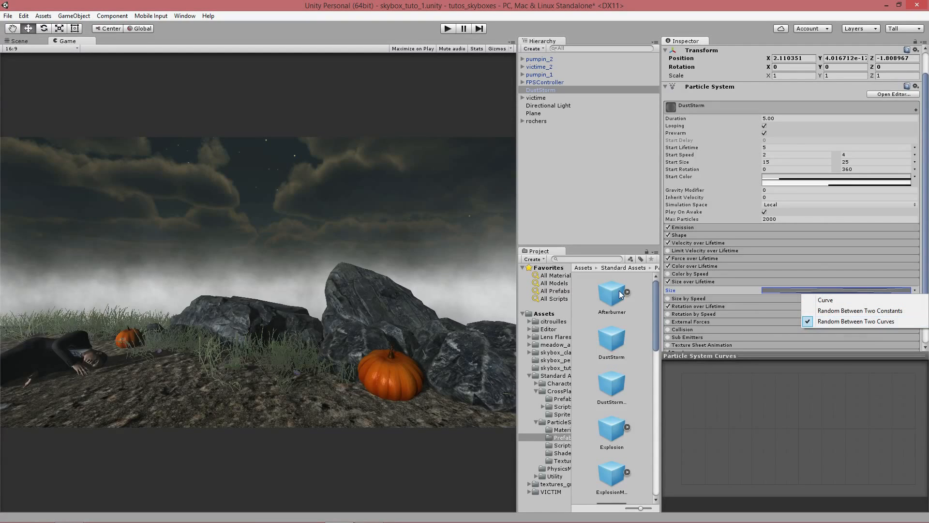
pyautogui.click(693, 284)
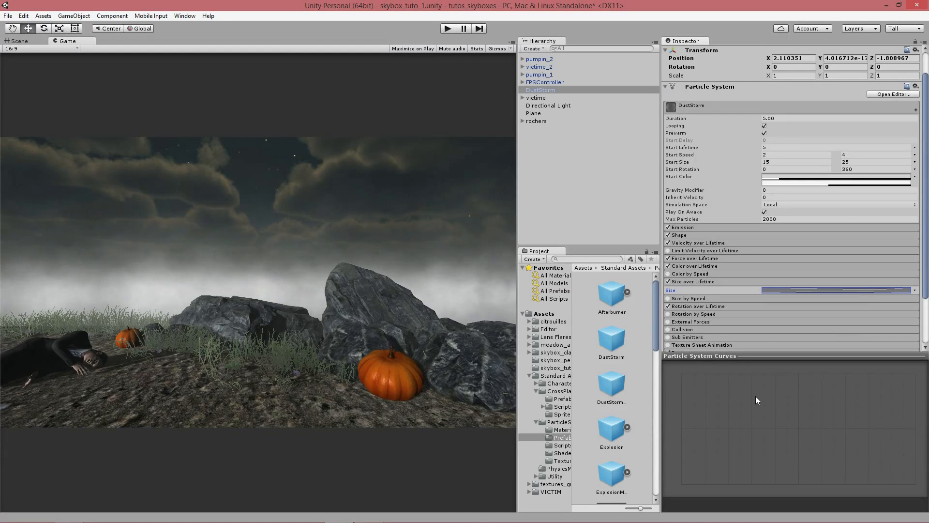
pyautogui.click(772, 290)
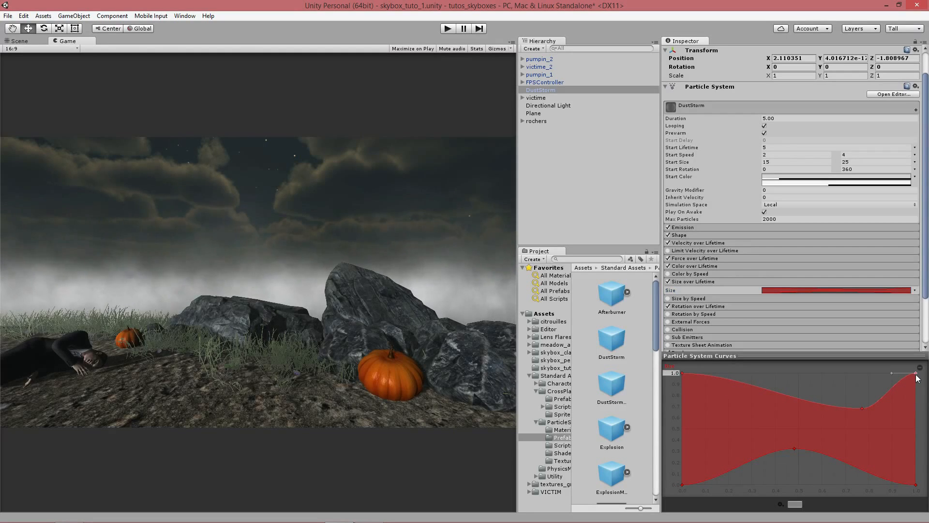
pyautogui.moveTo(918, 379); pyautogui.dragTo(918, 388)
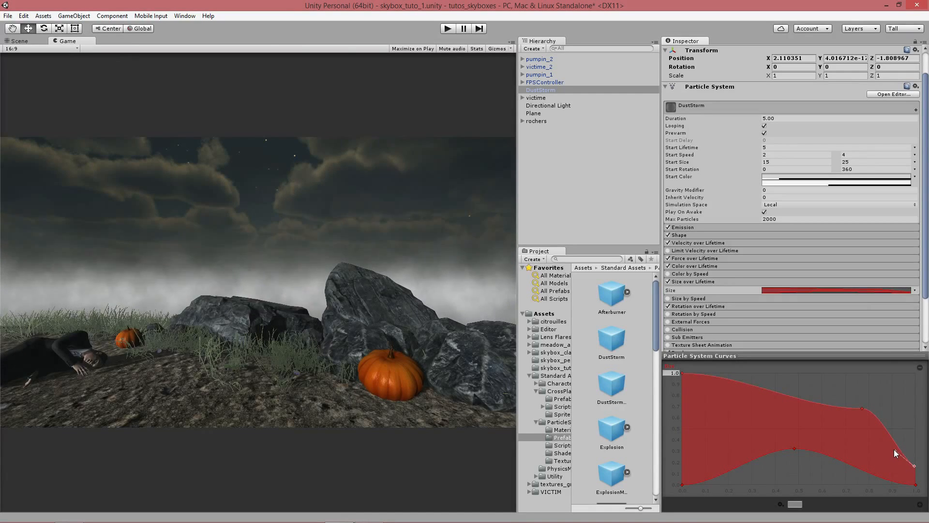
pyautogui.moveTo(862, 408); pyautogui.dragTo(815, 354)
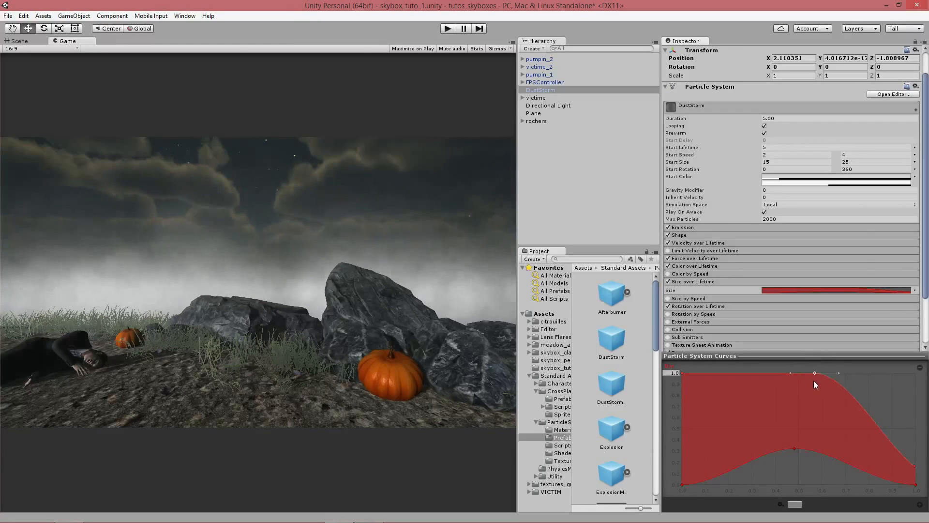
pyautogui.moveTo(792, 372); pyautogui.dragTo(797, 408)
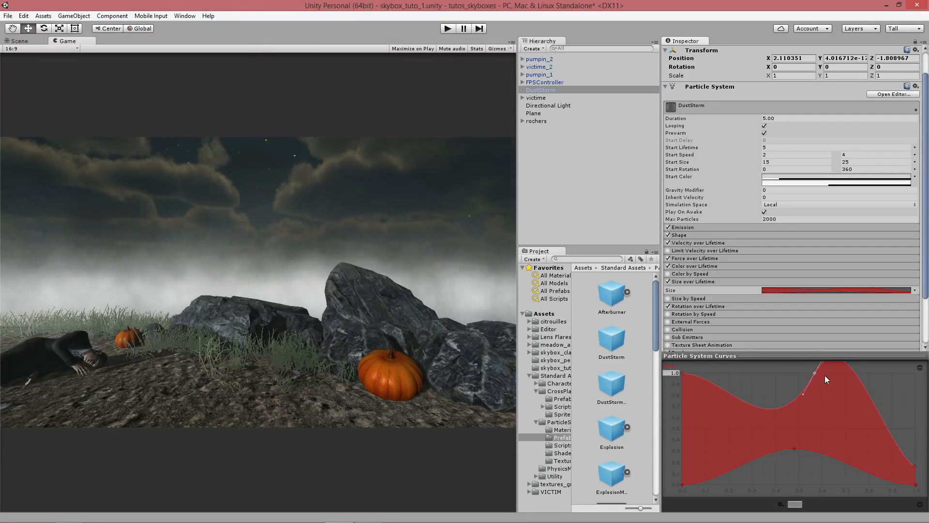
pyautogui.moveTo(804, 395); pyautogui.dragTo(799, 366)
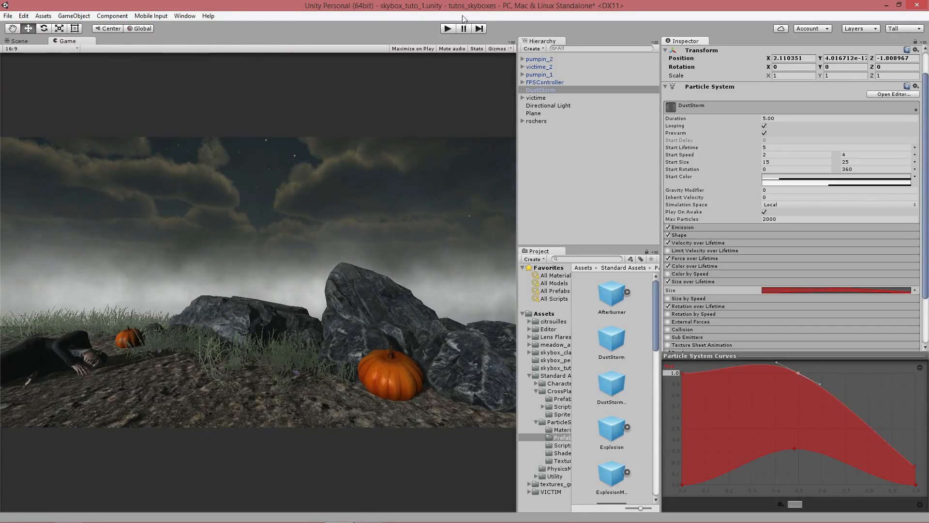
# - Run the scene briefly to check the mist with the reshaped size curve, and collapse the Size over Lifetime settings
pyautogui.click(448, 28)
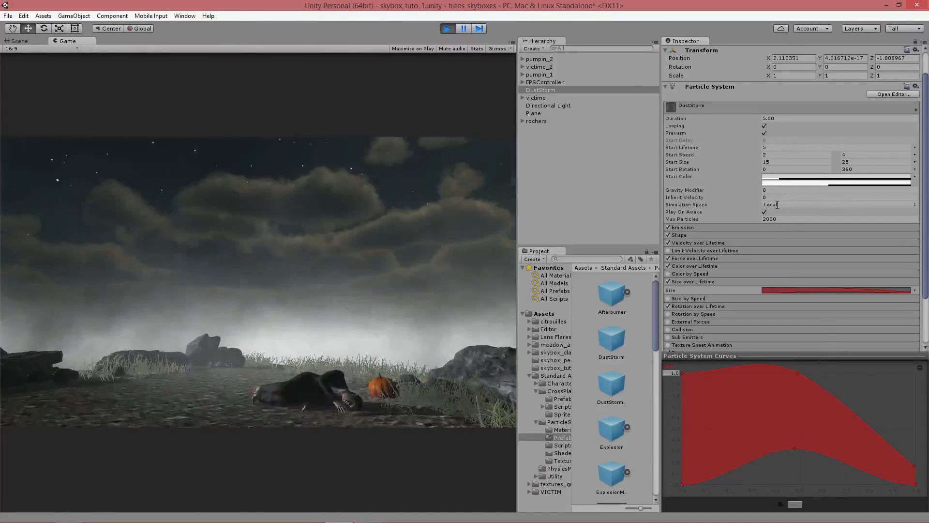
pyautogui.click(448, 29)
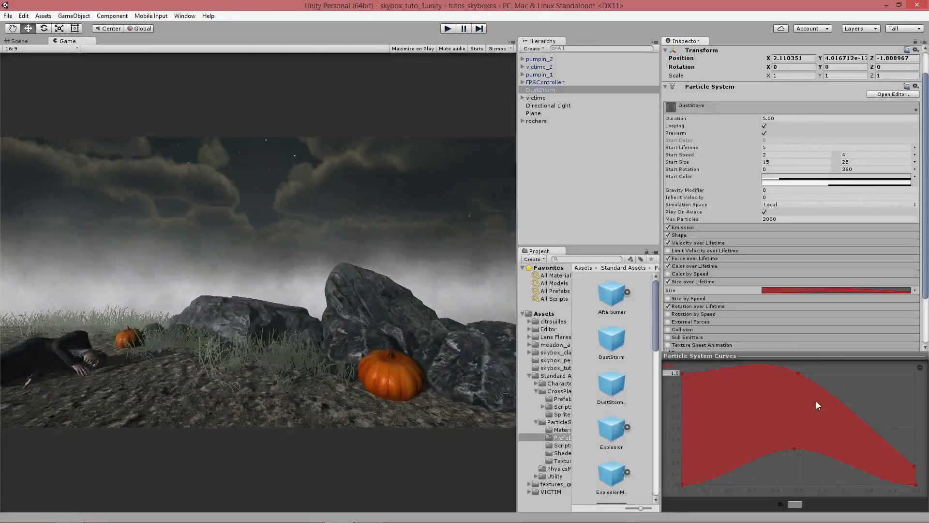
pyautogui.click(699, 281)
# - Try the Stretched Billboard render mode in the dust storm's Renderer settings, and restore it to Billboard
pyautogui.scroll(-3, 769, 323)
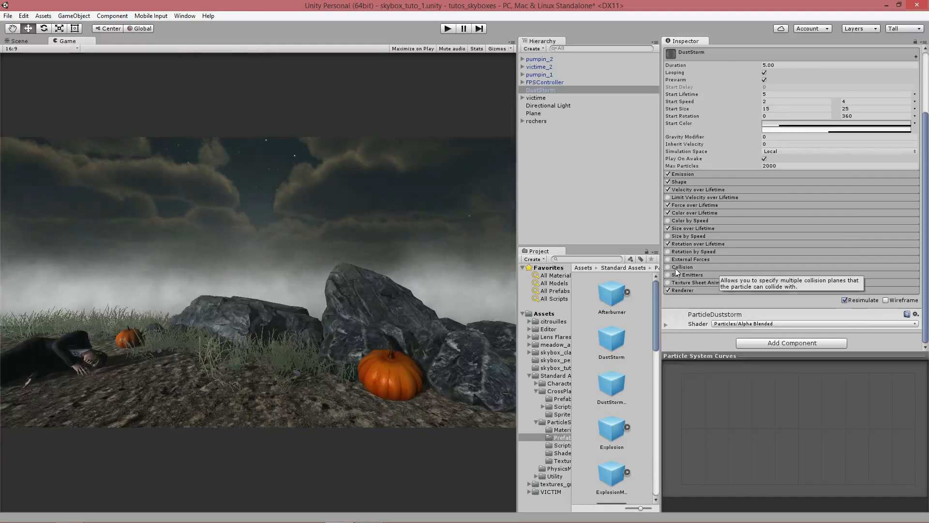
pyautogui.click(686, 292)
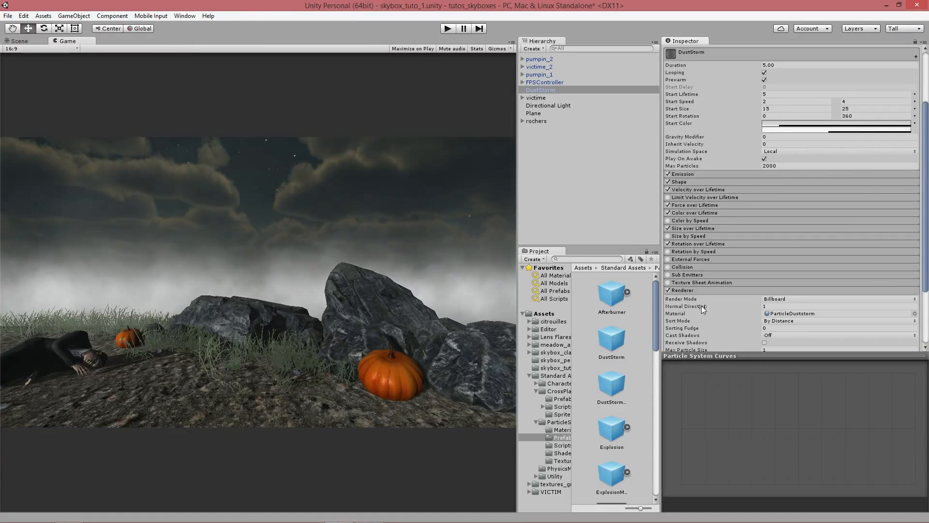
pyautogui.click(781, 300)
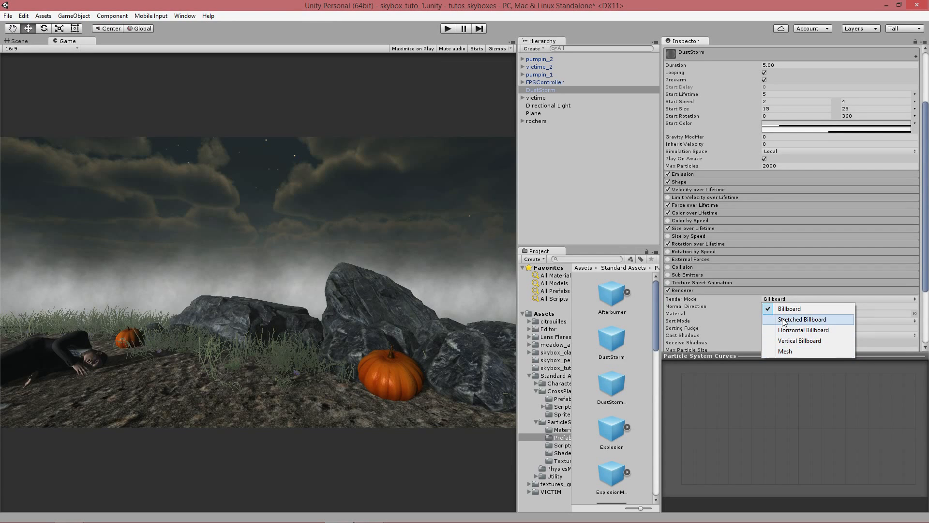
pyautogui.click(802, 319)
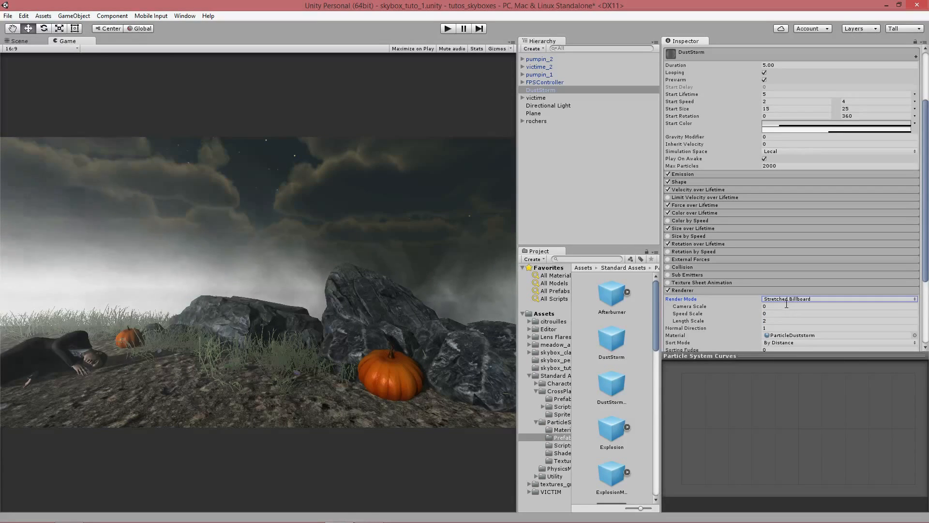
pyautogui.click(784, 300)
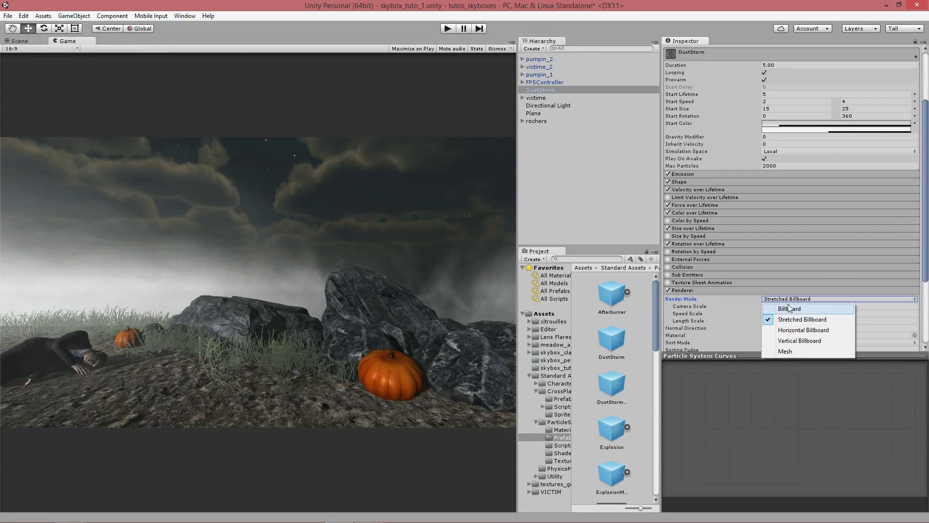
pyautogui.click(788, 308)
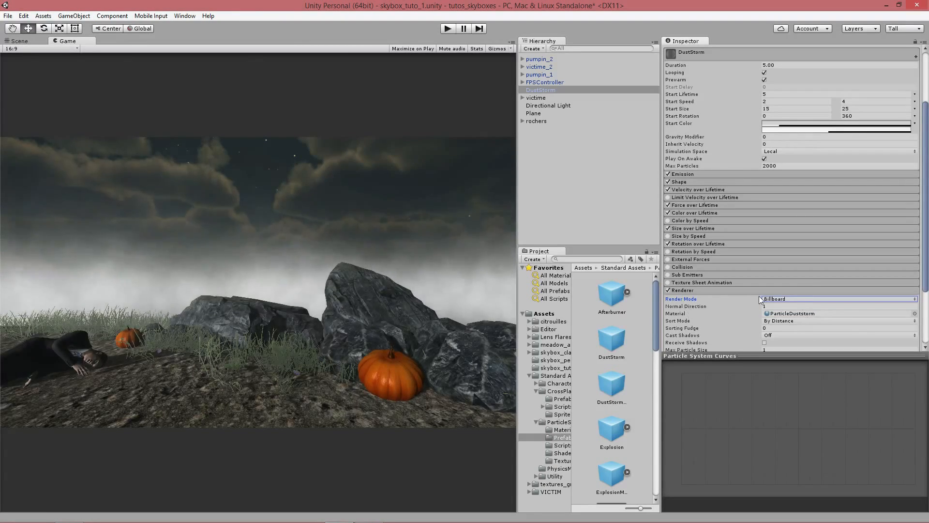
pyautogui.click(707, 291)
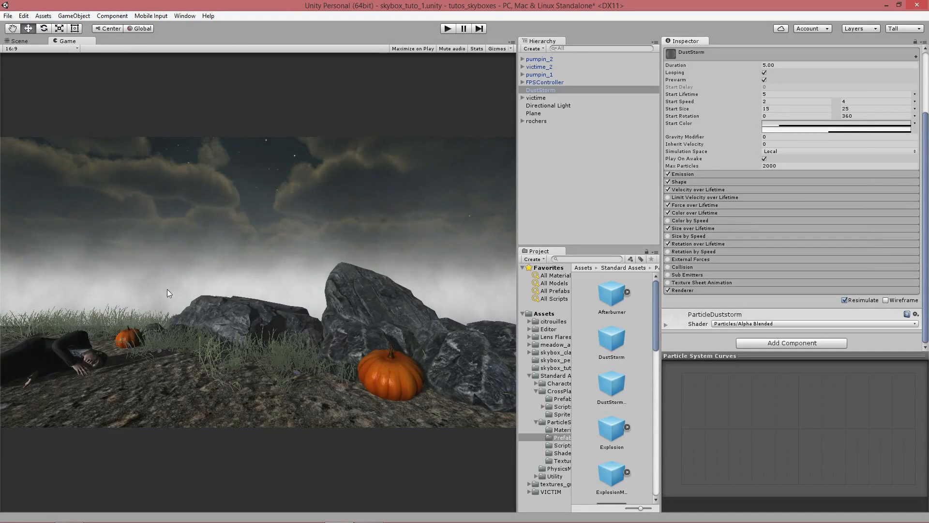
# - Play the scene and walk around the rocks, pumpkins and victim to examine the mist and night sky, and stop playback
pyautogui.click(449, 28)
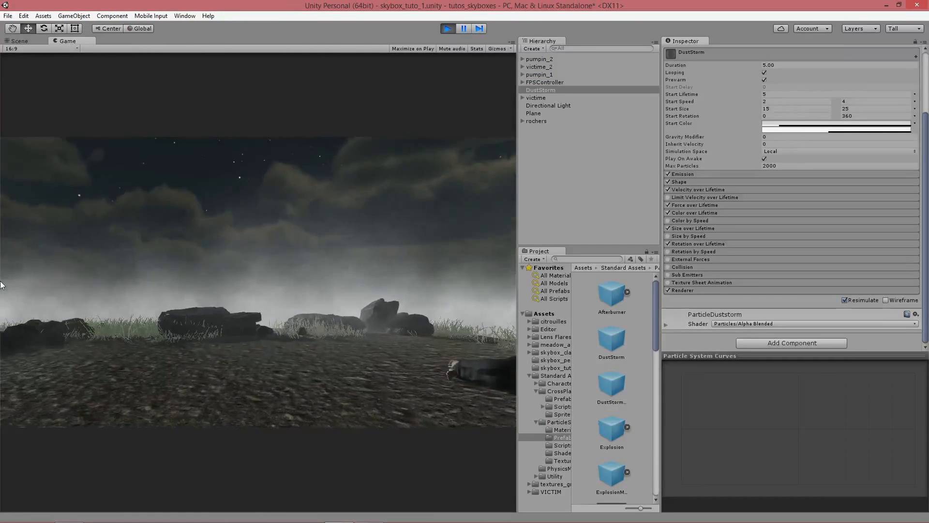
pyautogui.press('Up')
pyautogui.press('Up')
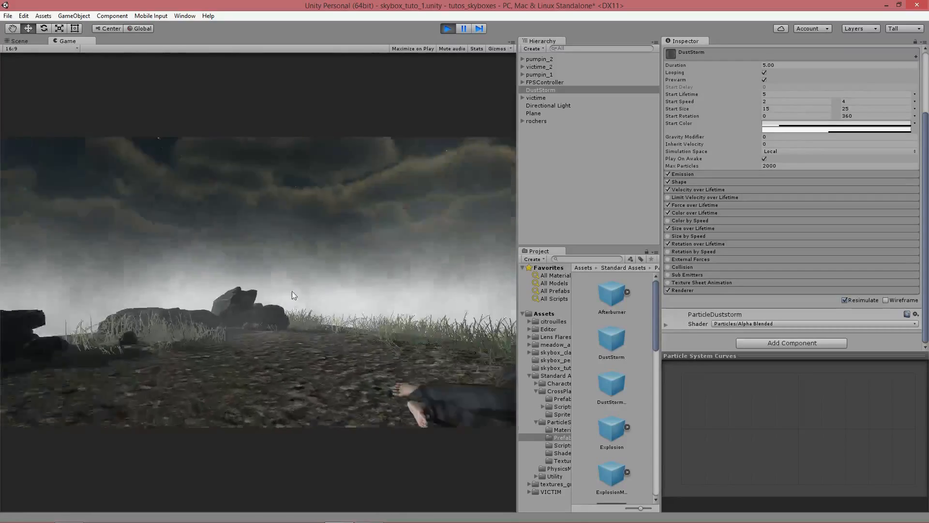
pyautogui.press('Up')
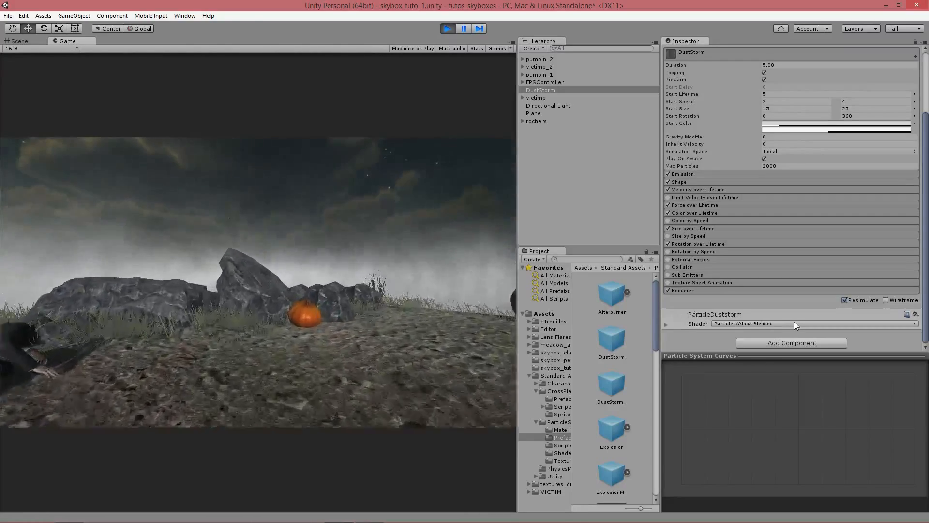
pyautogui.press('Down')
pyautogui.press('Left')
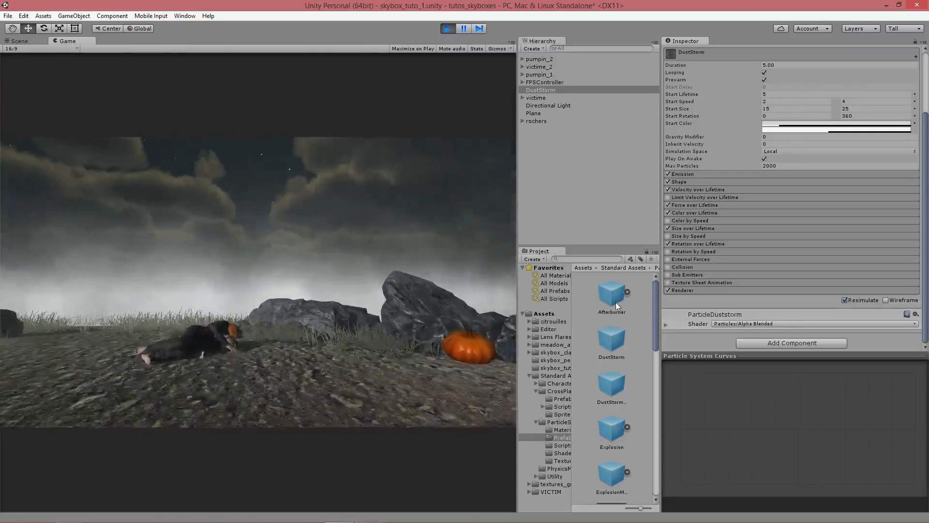
pyautogui.press('Right')
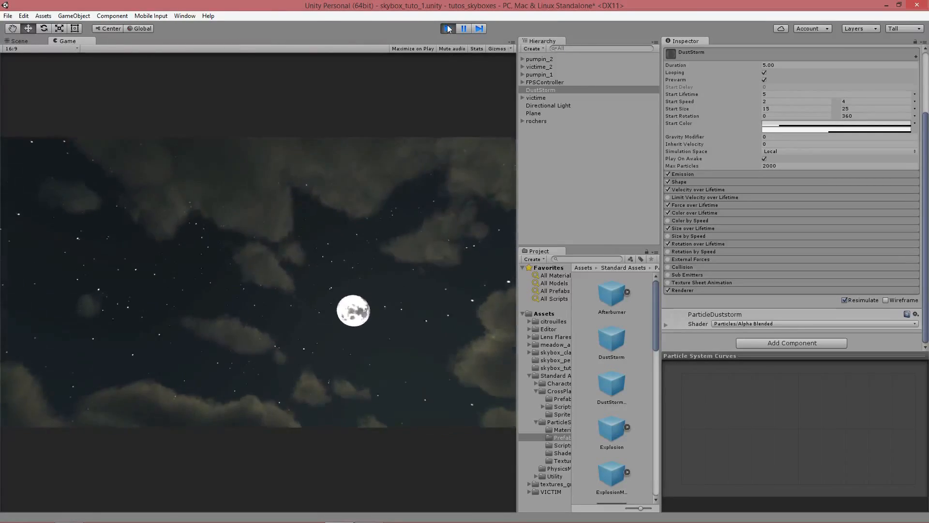
pyautogui.hotkey('ctrl', 'p')
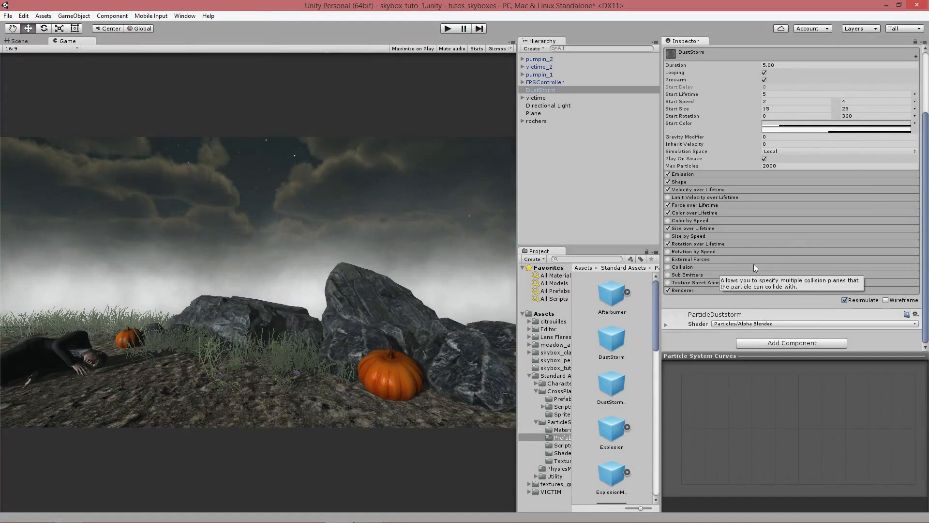
# - Review the dust storm's particle settings and widen the project's folder tree so the full folder names fit
pyautogui.scroll(5, 751, 266)
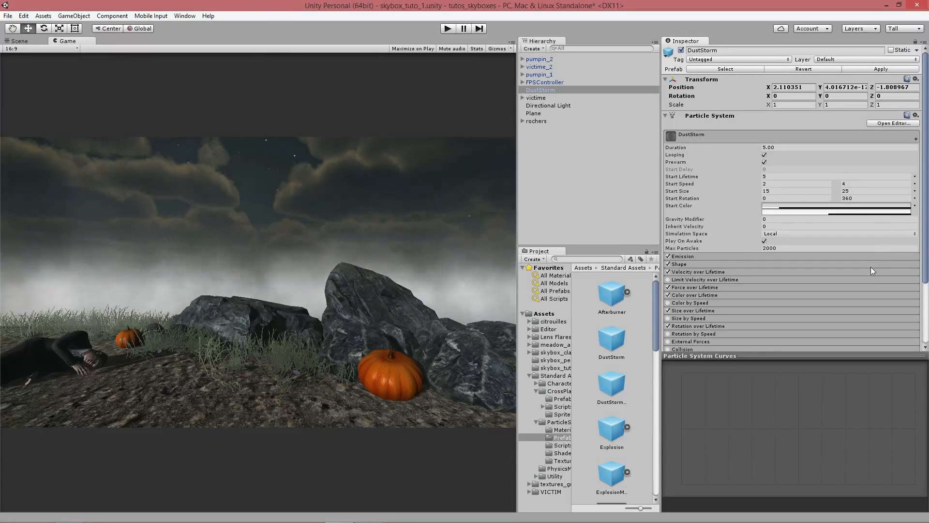
pyautogui.scroll(-3, 870, 267)
pyautogui.scroll(3, 841, 250)
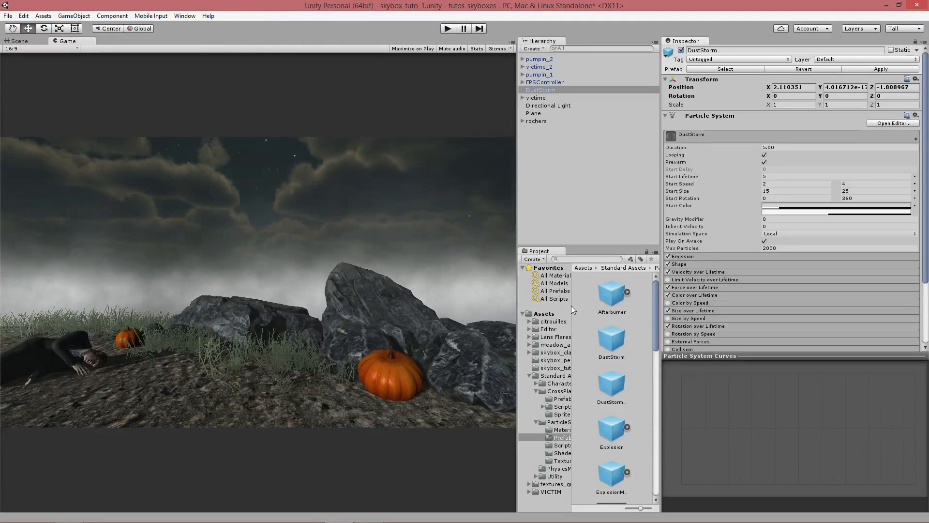
pyautogui.moveTo(572, 307); pyautogui.dragTo(590, 307)
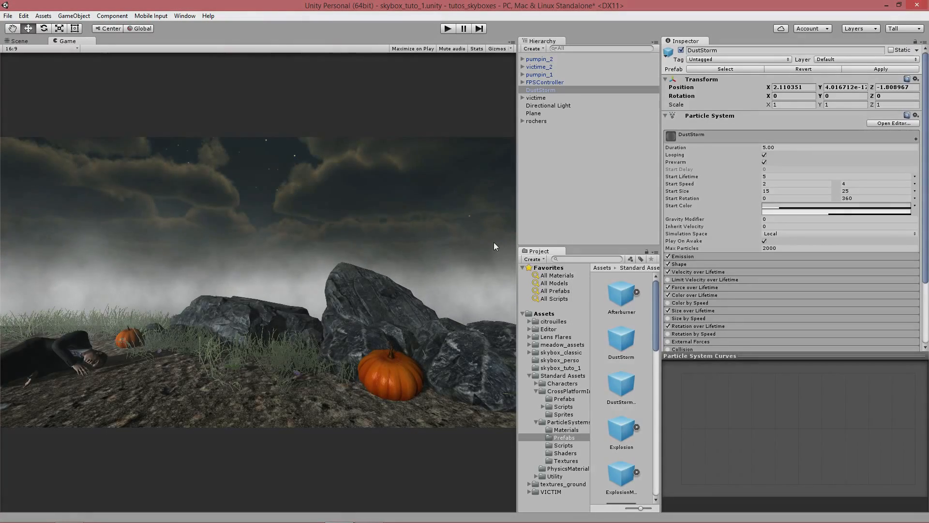